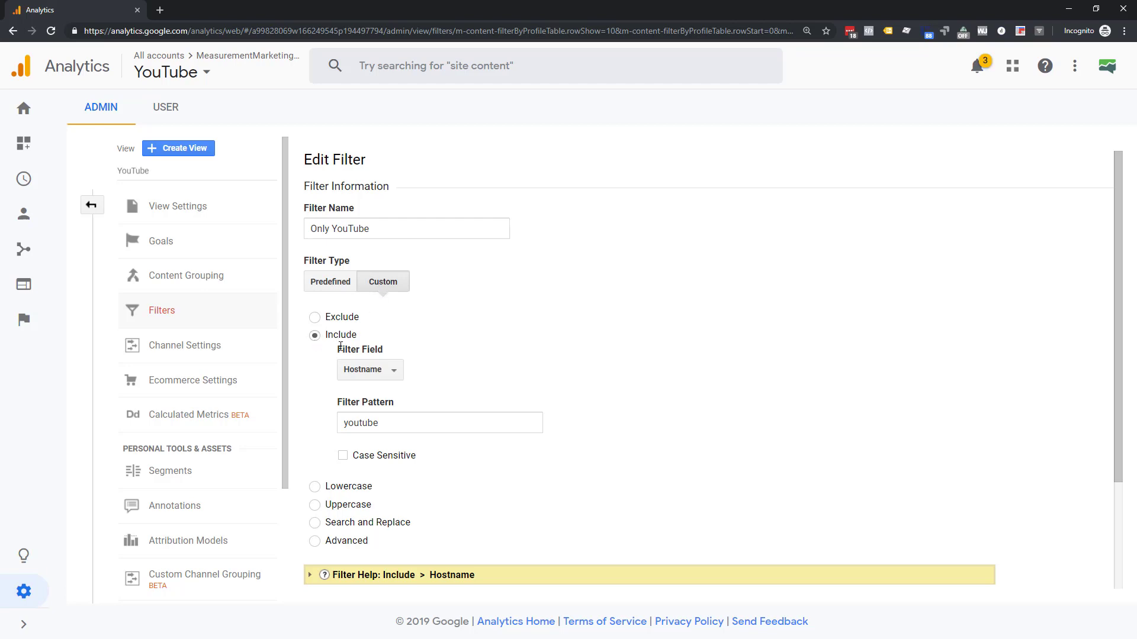
Switch to the GDS Data Source (NO PARAMS) view and open its filter "Only MM.io, IS, WJ, Genndi"
{"action": "left_click_drag", "start_coordinate": [381, 422], "coordinate": [318, 433]}
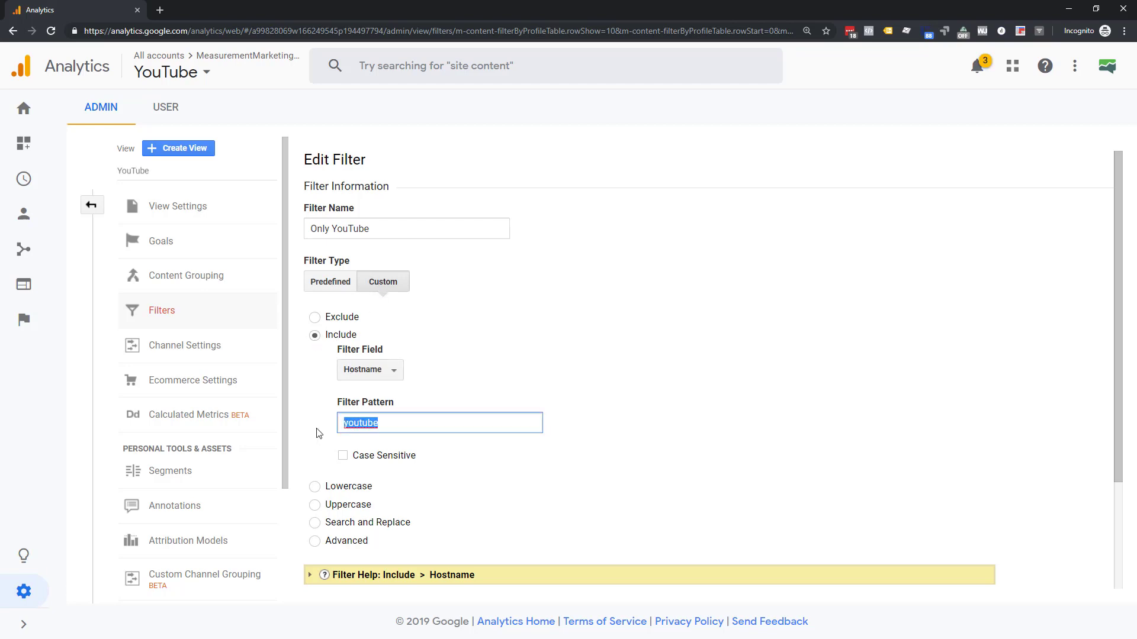
{"action": "left_click", "coordinate": [144, 173]}
{"action": "left_click", "coordinate": [172, 235]}
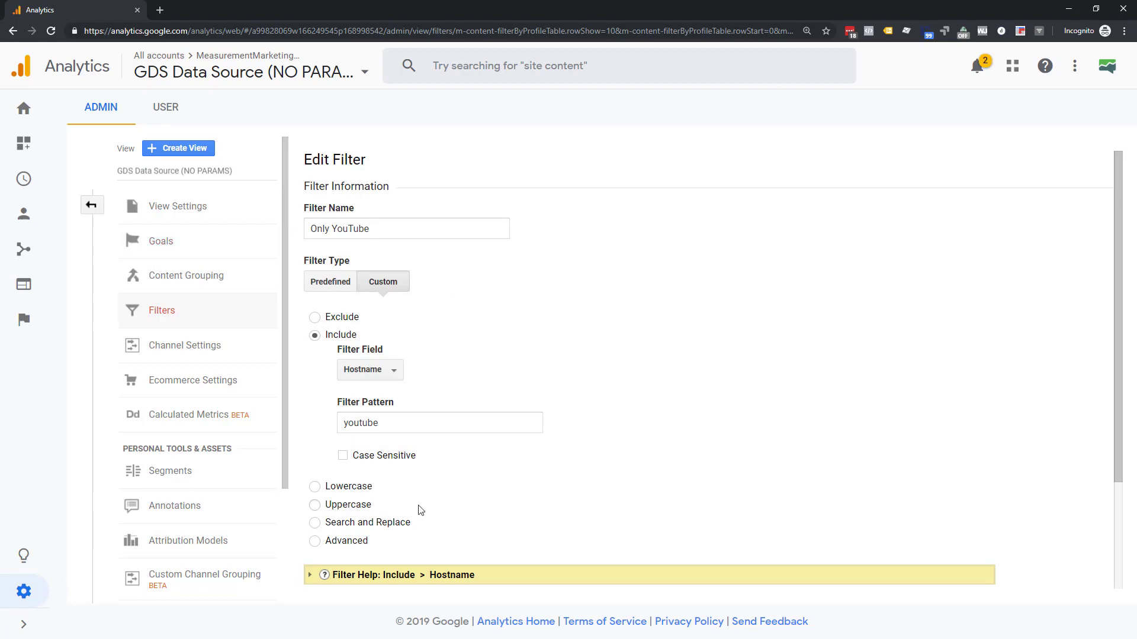
{"action": "scroll", "coordinate": [444, 516], "scroll_direction": "down", "scroll_amount": 3}
{"action": "left_click", "coordinate": [395, 548]}
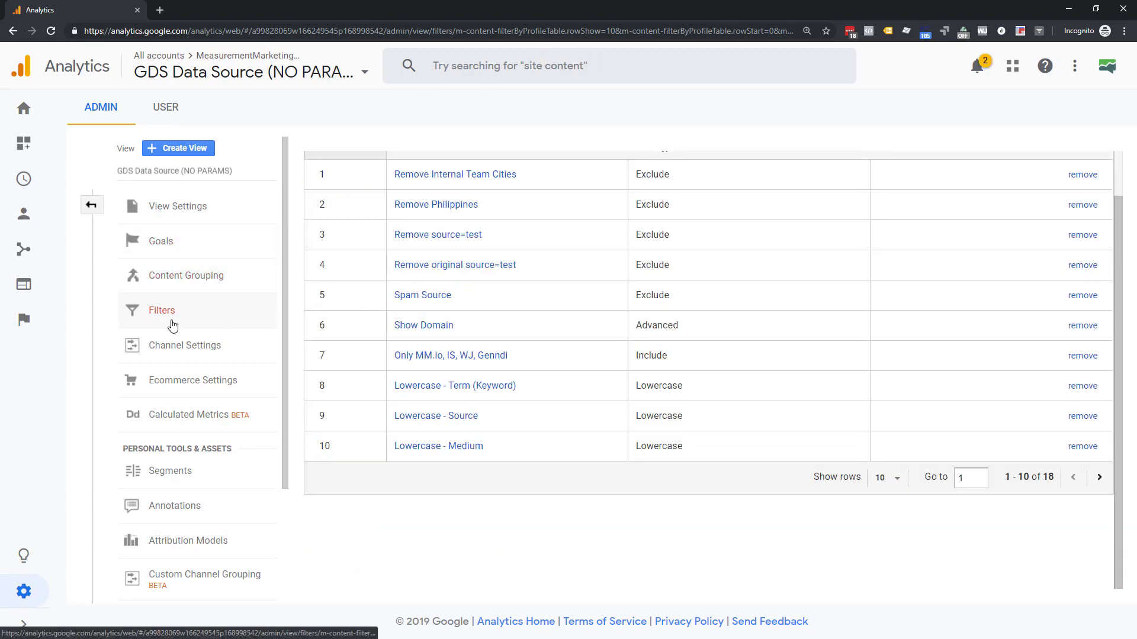
{"action": "left_click", "coordinate": [423, 407]}
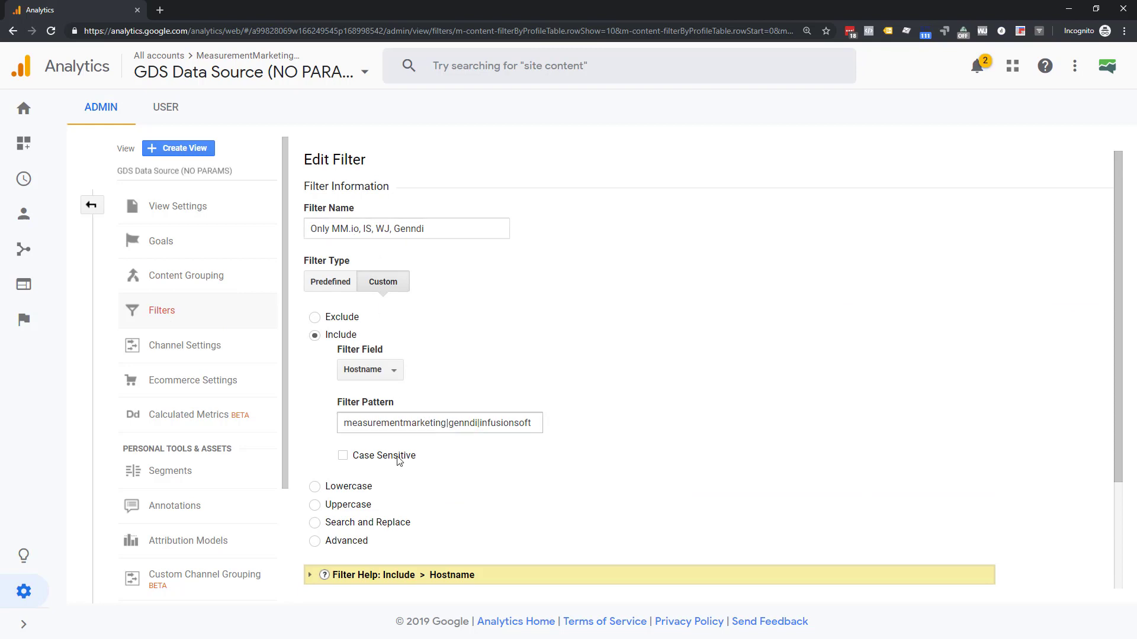
Examine the hostname pattern of the "Only MM.io, IS, WJ, Genndi" include filter
{"action": "left_click", "coordinate": [341, 424]}
{"action": "left_click_drag", "start_coordinate": [341, 425], "coordinate": [536, 439]}
{"action": "left_click", "coordinate": [420, 423]}
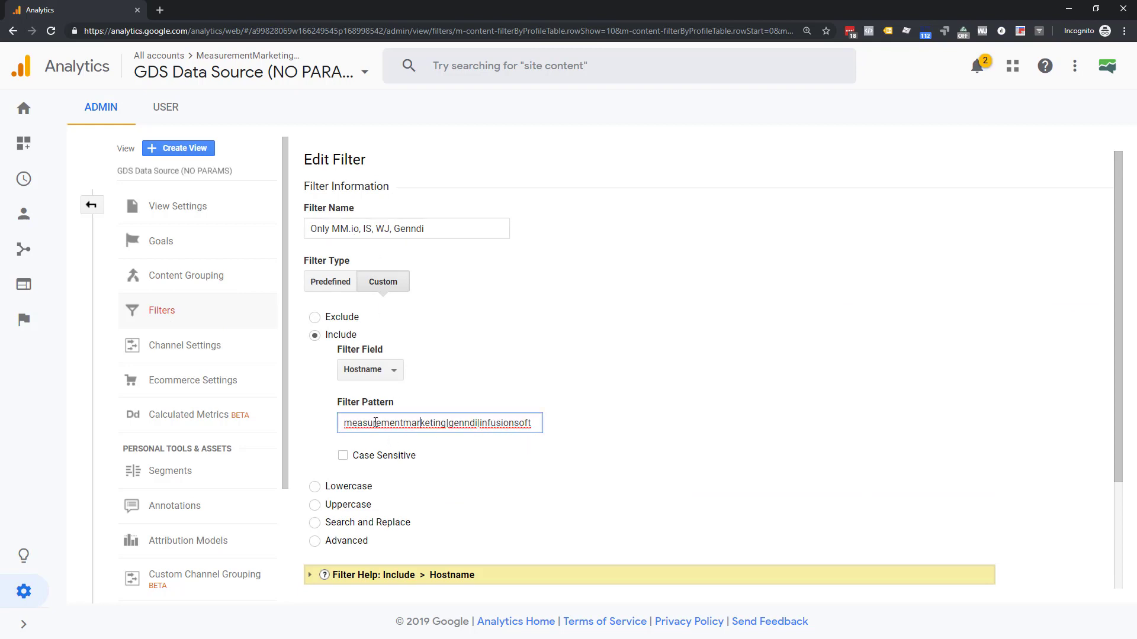
{"action": "left_click_drag", "start_coordinate": [345, 424], "coordinate": [535, 427]}
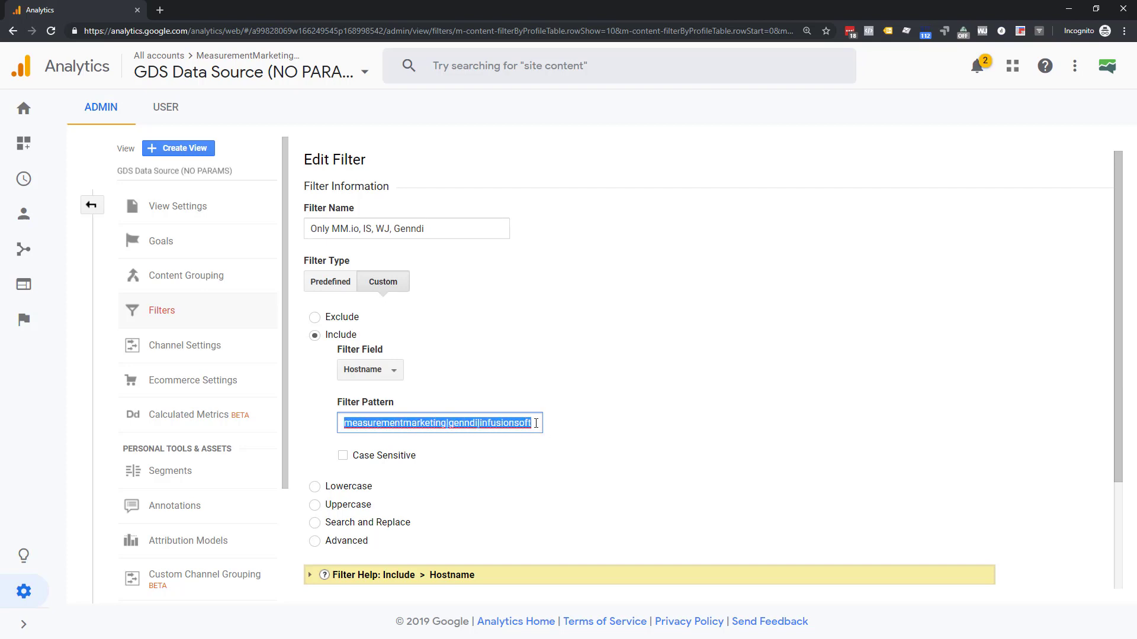
{"action": "left_click", "coordinate": [535, 424]}
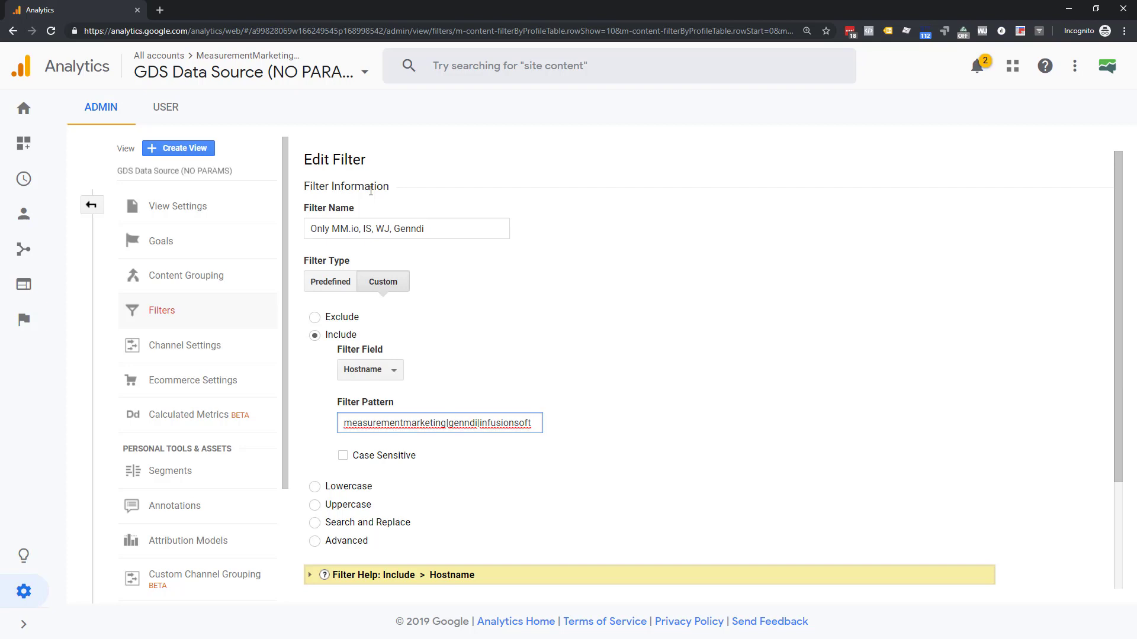
Open the tracking code page of the MeasurementMarketing.io - 2019 property and copy its tracking ID
{"action": "left_click", "coordinate": [92, 205]}
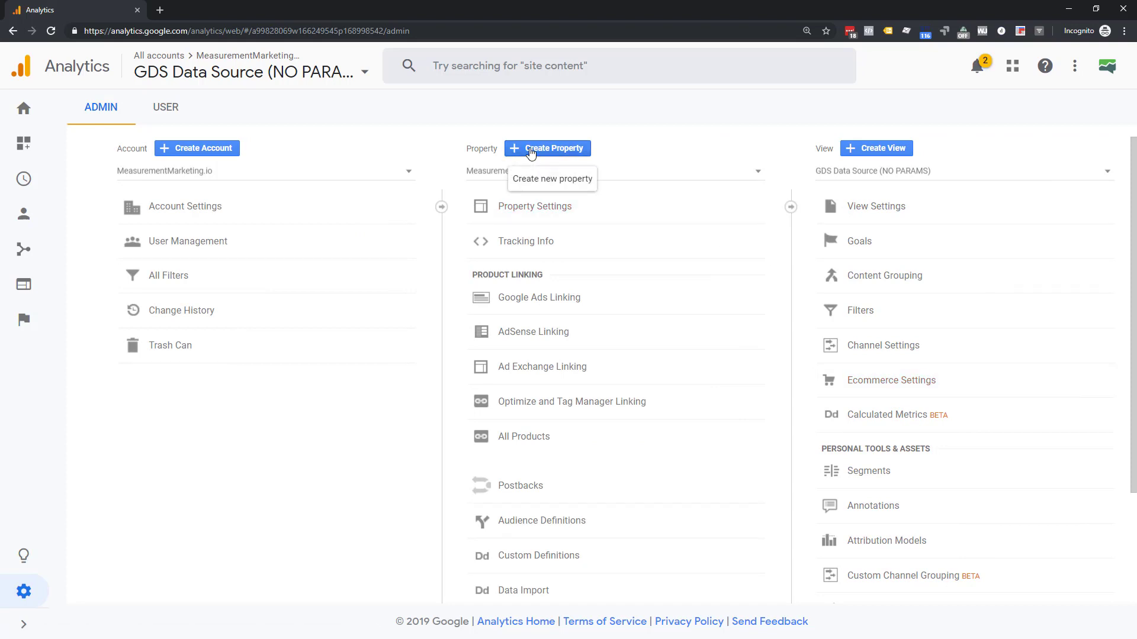
{"action": "left_click", "coordinate": [521, 245]}
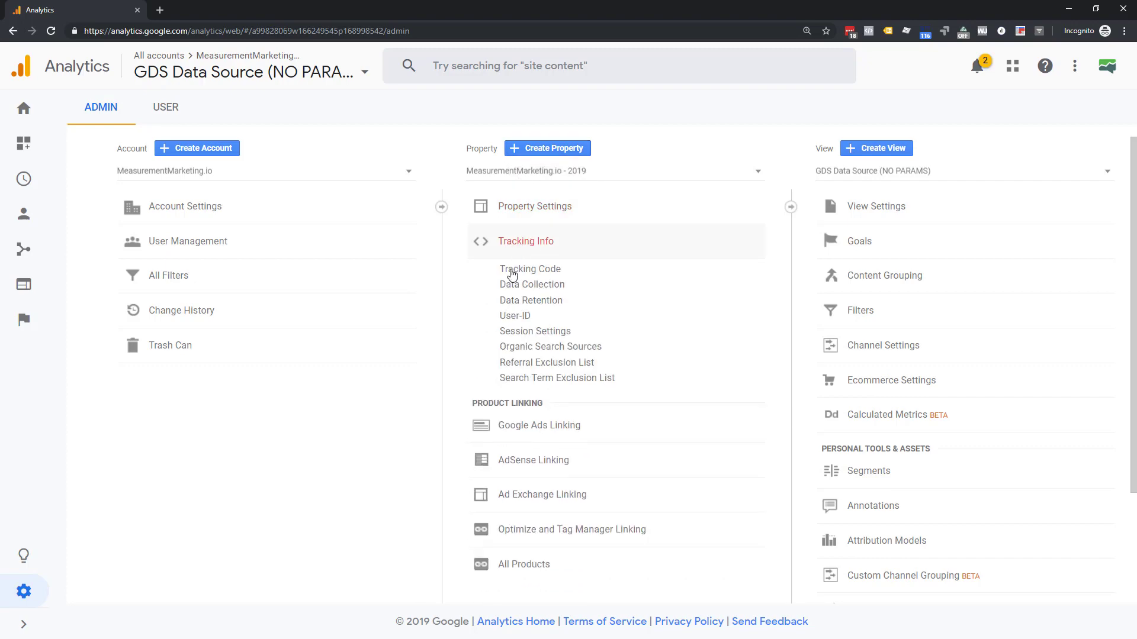
{"action": "left_click", "coordinate": [512, 272]}
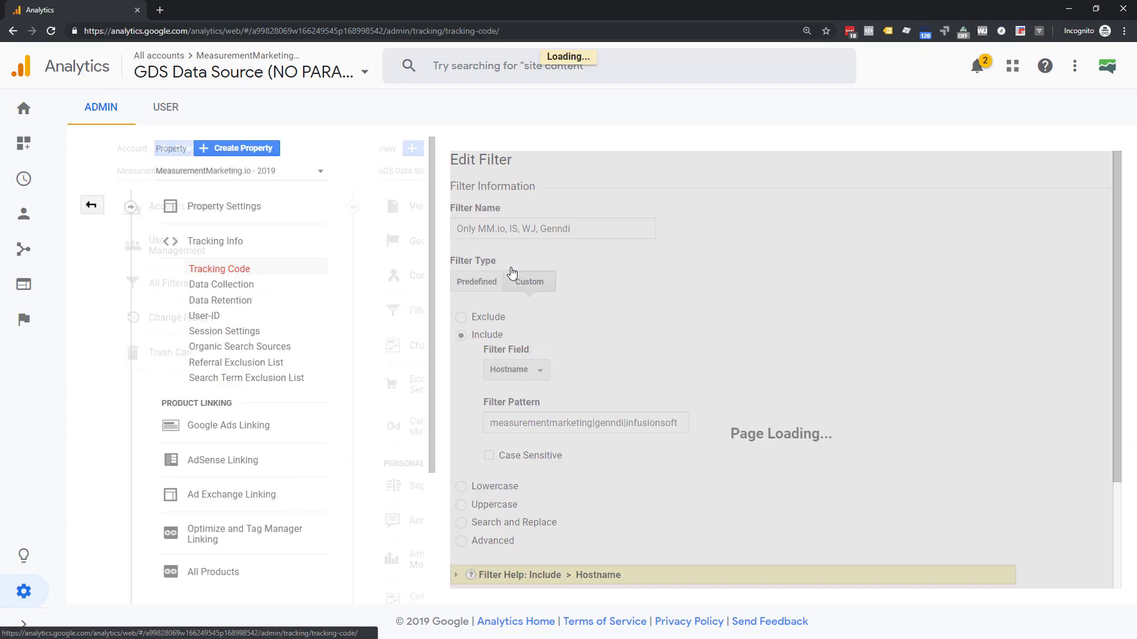
{"action": "left_click_drag", "start_coordinate": [412, 187], "coordinate": [302, 188]}
{"action": "left_click", "coordinate": [306, 187]}
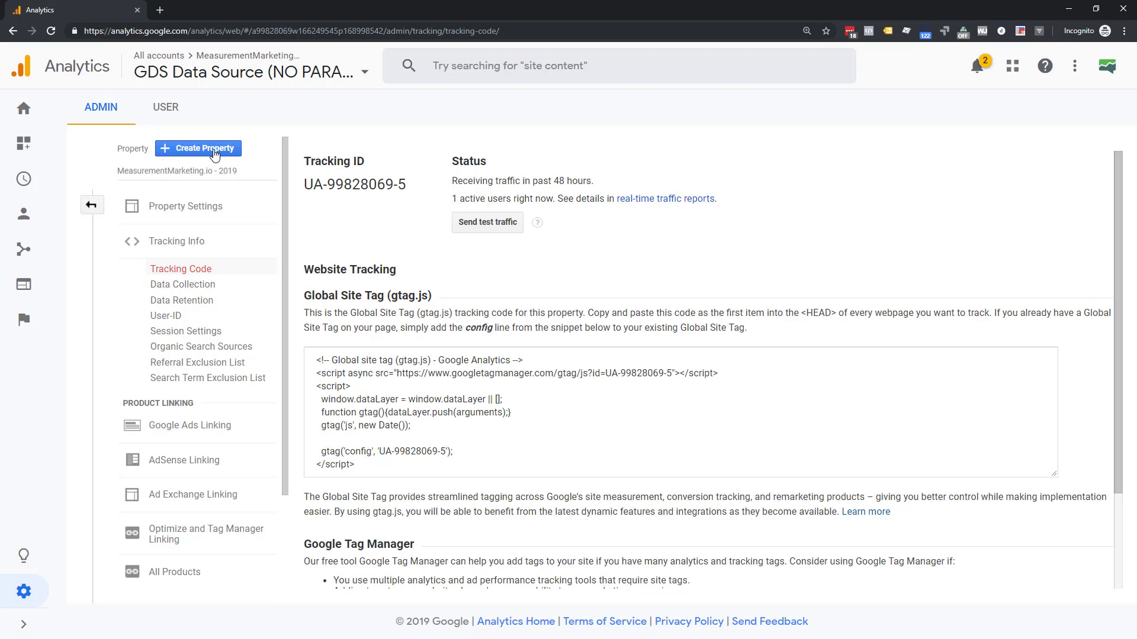
{"action": "left_click_drag", "start_coordinate": [304, 184], "coordinate": [420, 197]}
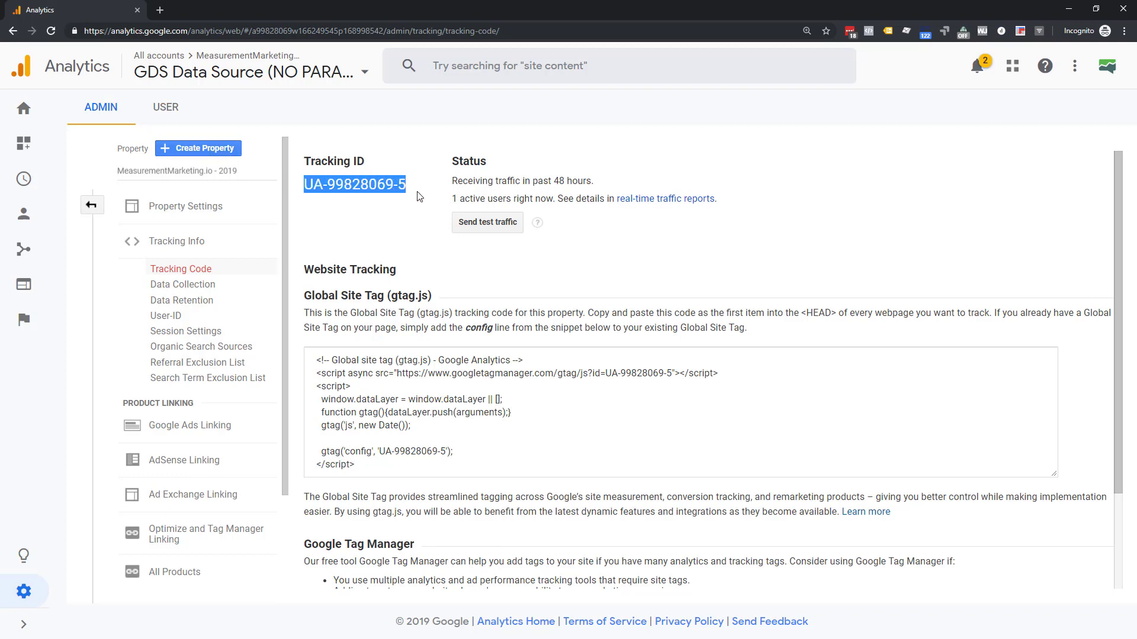
{"action": "right_click", "coordinate": [372, 184]}
{"action": "left_click", "coordinate": [382, 191]}
Switch to YouTube and open the advanced channel settings through the account's additional features
{"action": "key", "text": "alt+Tab"}
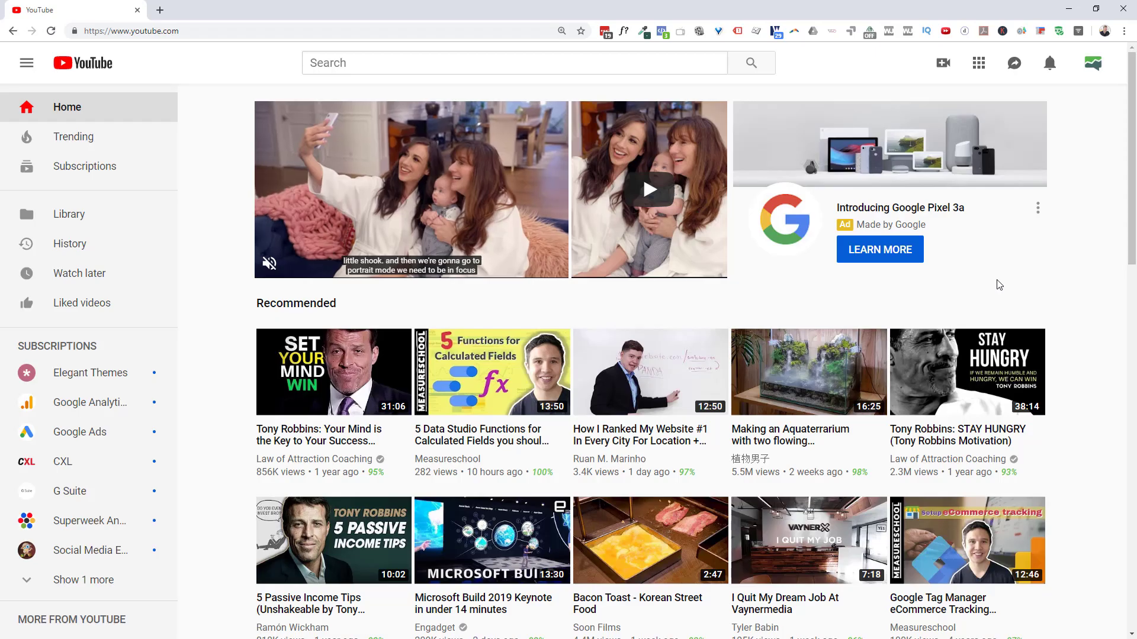
{"action": "left_click", "coordinate": [1093, 70]}
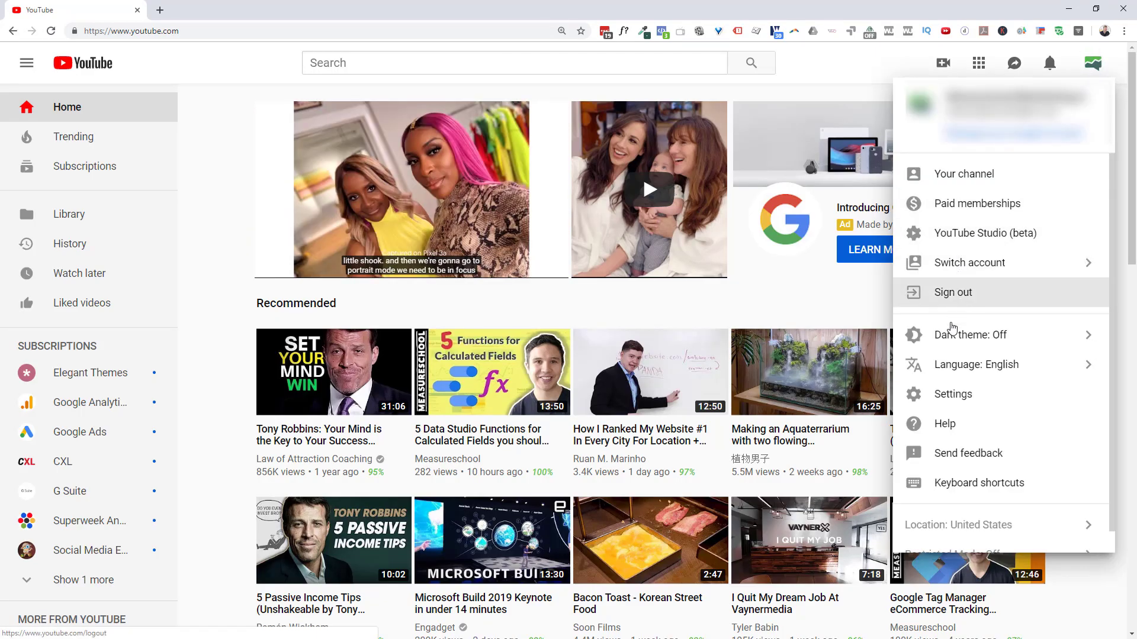
{"action": "left_click", "coordinate": [948, 392]}
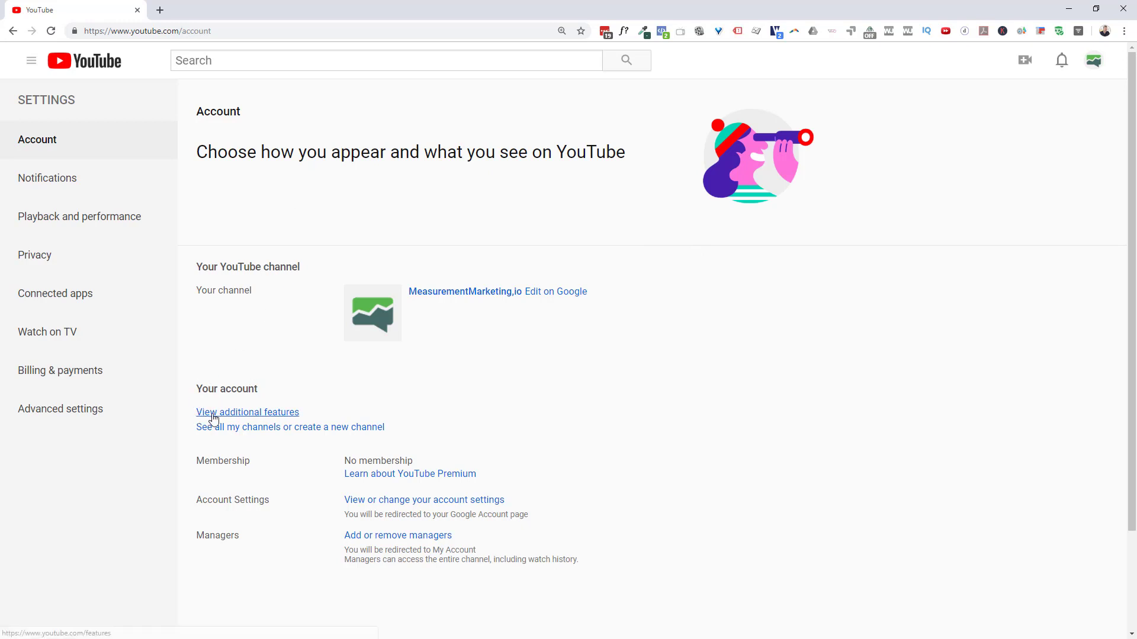
{"action": "left_click", "coordinate": [264, 418]}
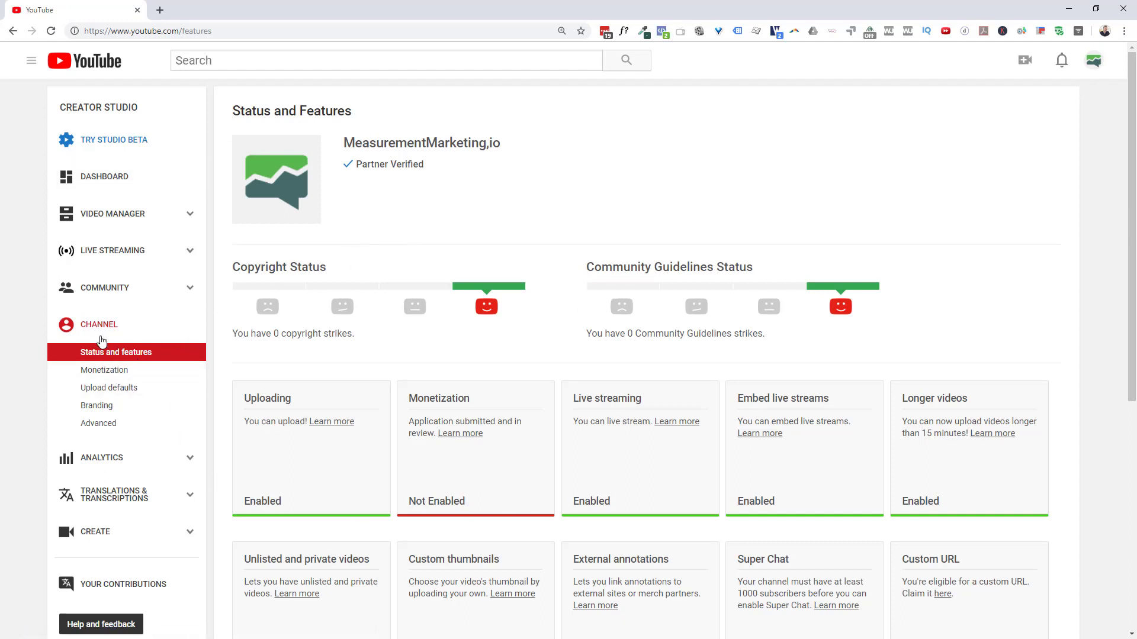
{"action": "left_click", "coordinate": [89, 426]}
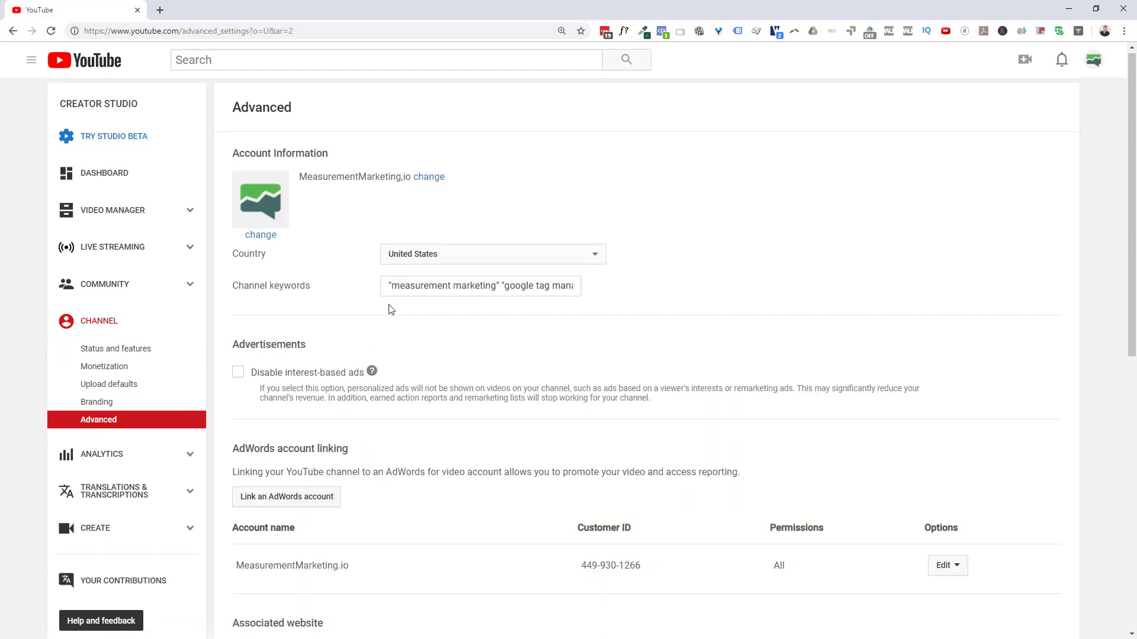
Check the Google Analytics property tracking ID in the advanced channel settings and save the settings
{"action": "scroll", "coordinate": [391, 309], "scroll_direction": "down", "scroll_amount": 6}
{"action": "scroll", "coordinate": [390, 310], "scroll_direction": "down", "scroll_amount": 1}
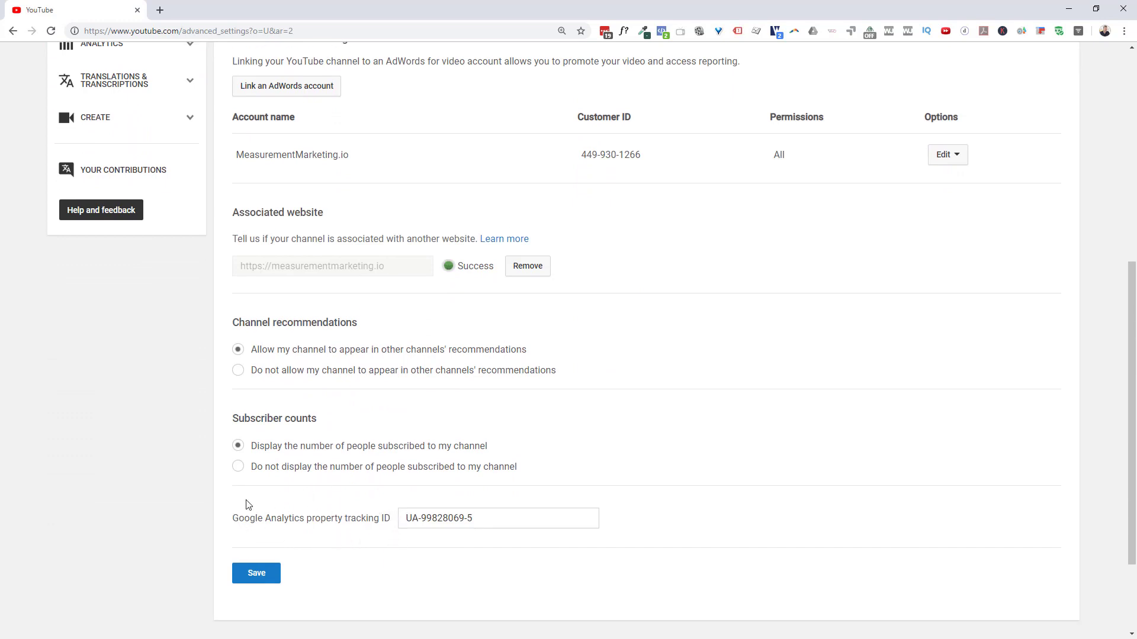
{"action": "left_click", "coordinate": [490, 518]}
{"action": "key", "text": "ctrl+a"}
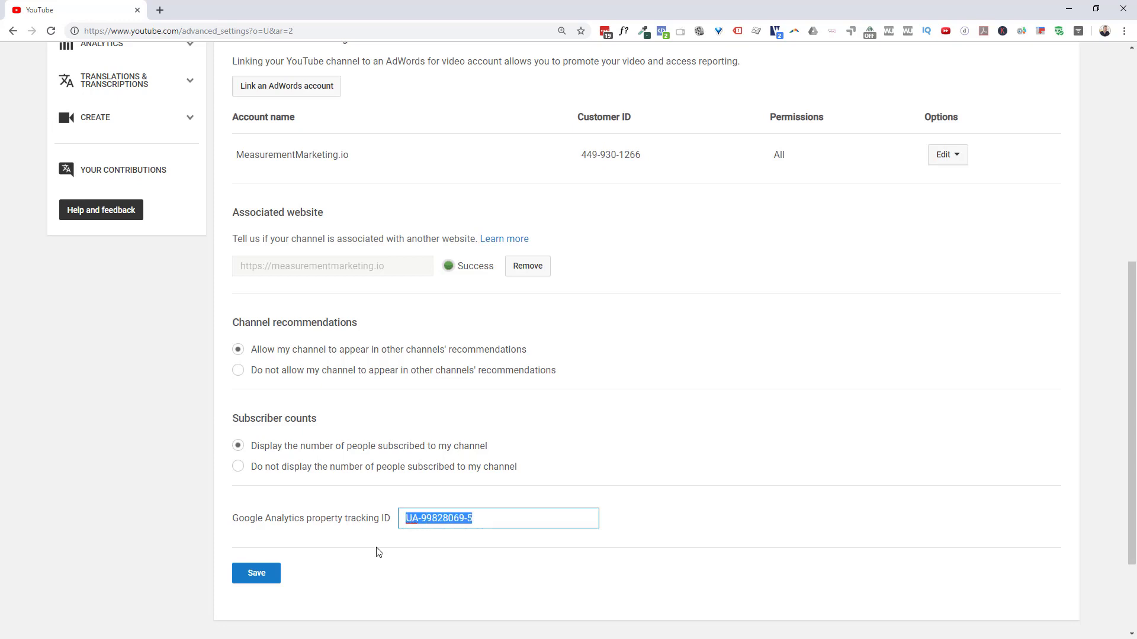
{"action": "left_click", "coordinate": [376, 551]}
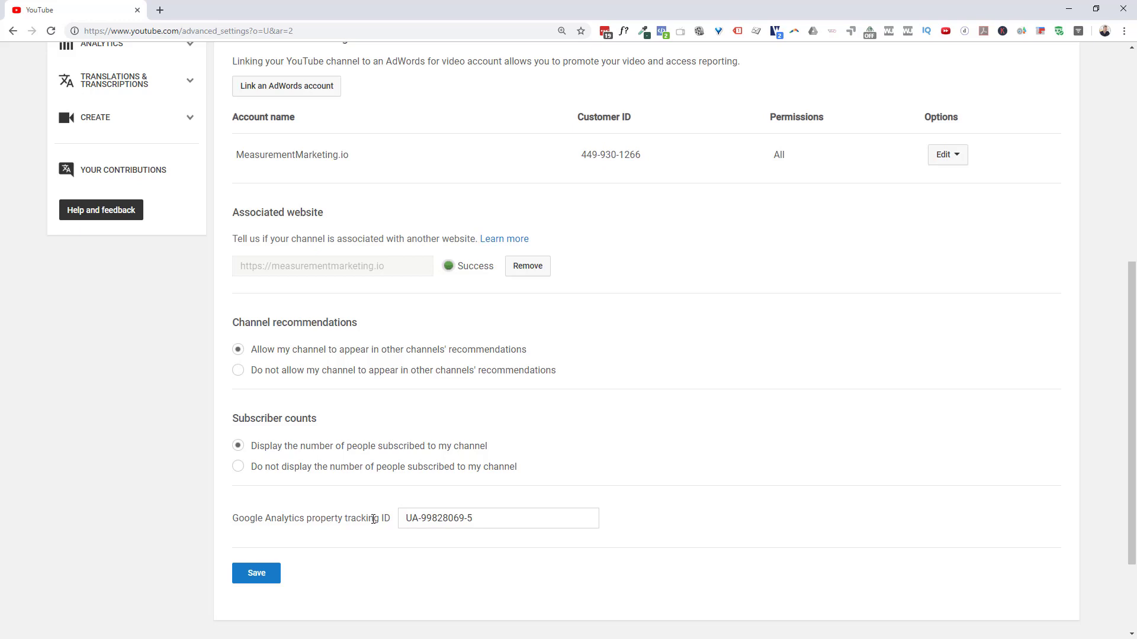
{"action": "left_click_drag", "start_coordinate": [487, 517], "coordinate": [388, 518]}
{"action": "left_click", "coordinate": [399, 537]}
{"action": "left_click", "coordinate": [257, 574]}
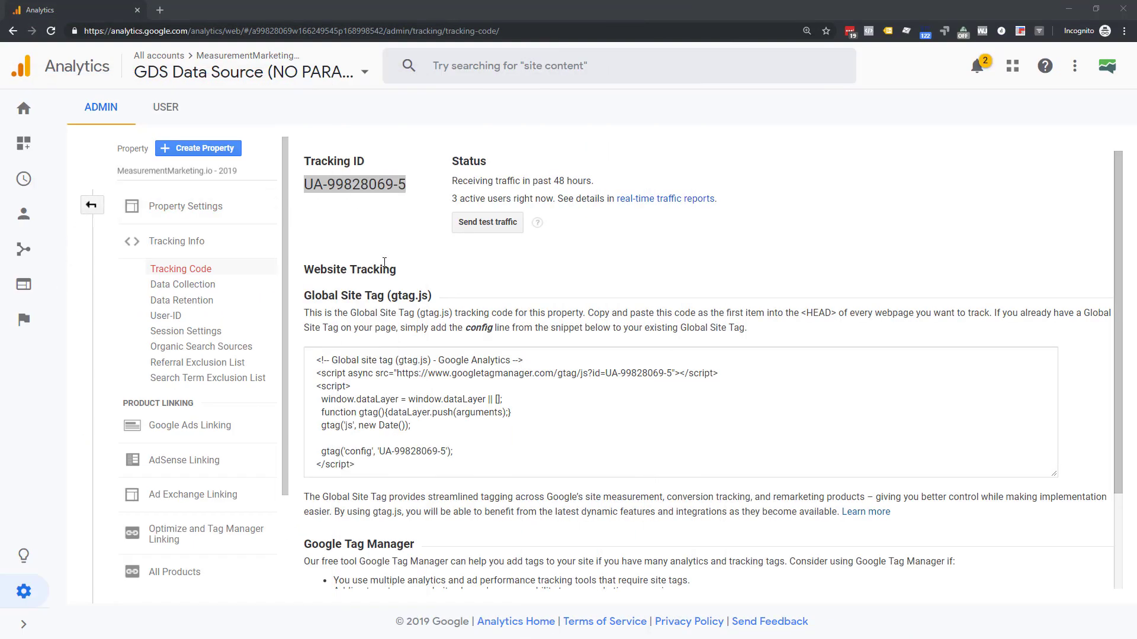
Switch back to Google Analytics and select the YouTube view of the MeasurementMarketing.io property
{"action": "left_click", "coordinate": [372, 208]}
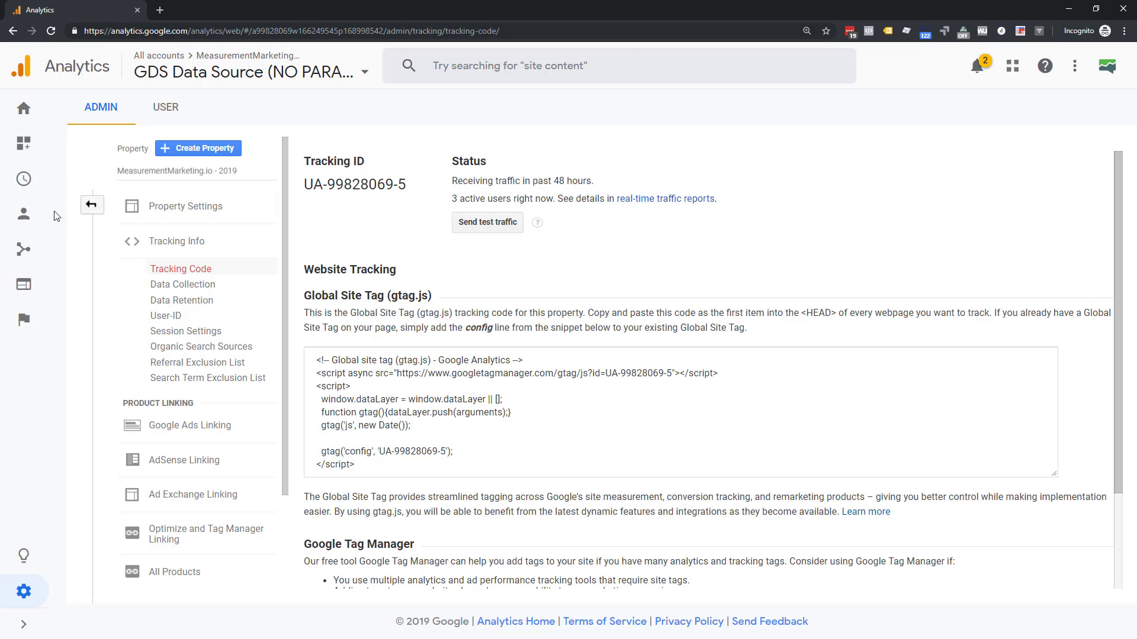
{"action": "left_click", "coordinate": [226, 74]}
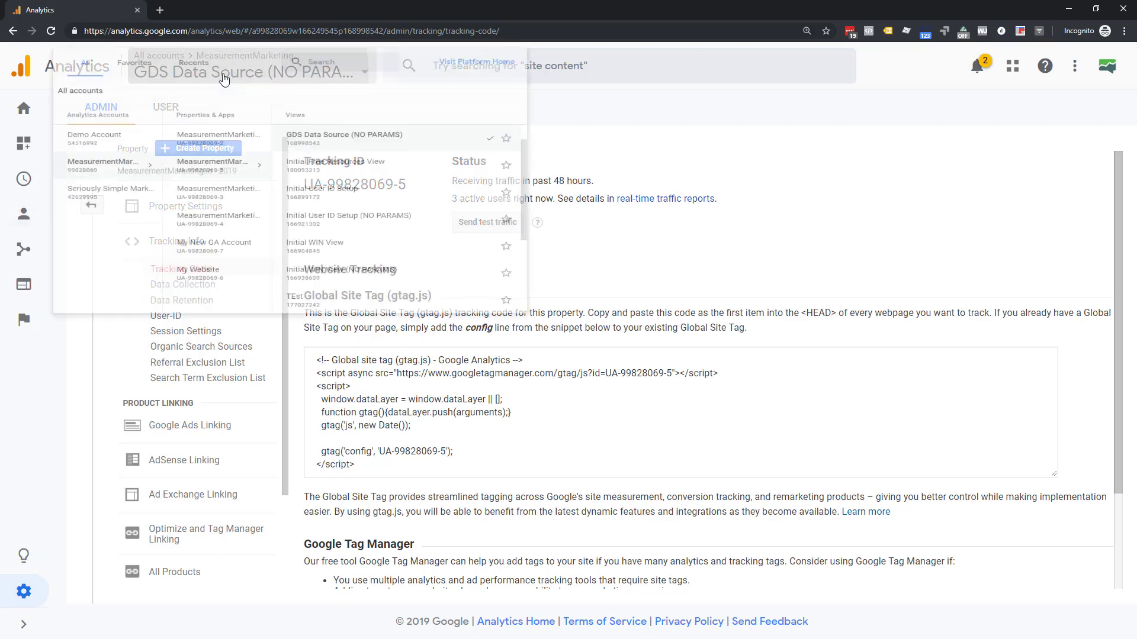
{"action": "scroll", "coordinate": [340, 367], "scroll_direction": "down", "scroll_amount": 2}
{"action": "scroll", "coordinate": [336, 404], "scroll_direction": "down", "scroll_amount": 3}
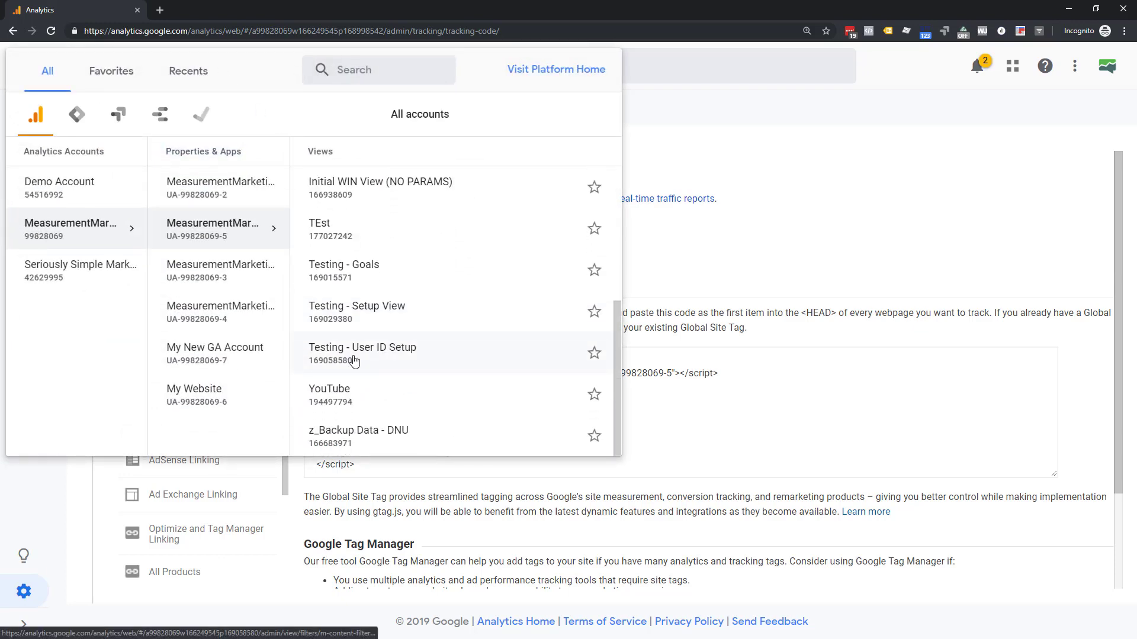
{"action": "left_click", "coordinate": [398, 406]}
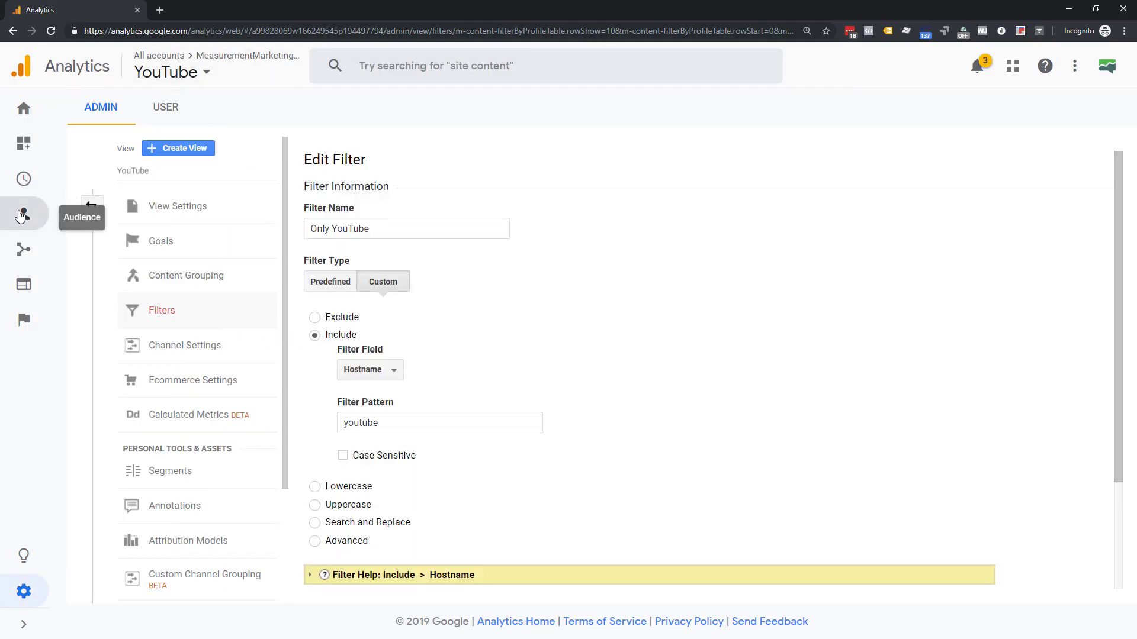
Open the All Pages behavior report for the YouTube view and review its page URLs and pageview metrics
{"action": "left_click", "coordinate": [24, 115]}
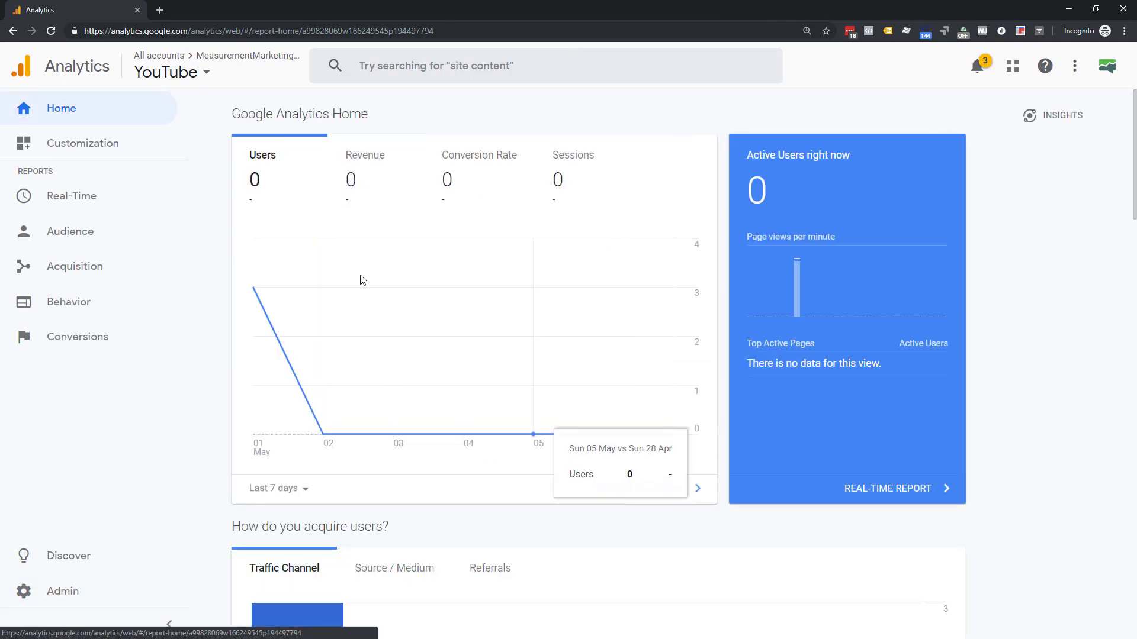
{"action": "left_click", "coordinate": [56, 302]}
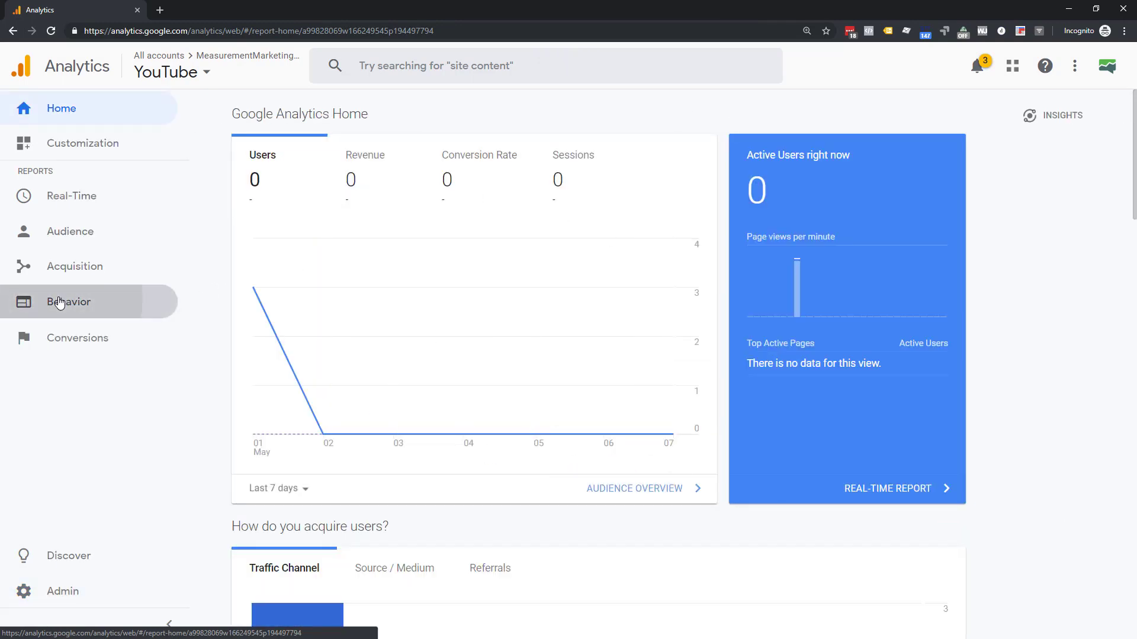
{"action": "left_click", "coordinate": [55, 271]}
{"action": "left_click", "coordinate": [55, 273]}
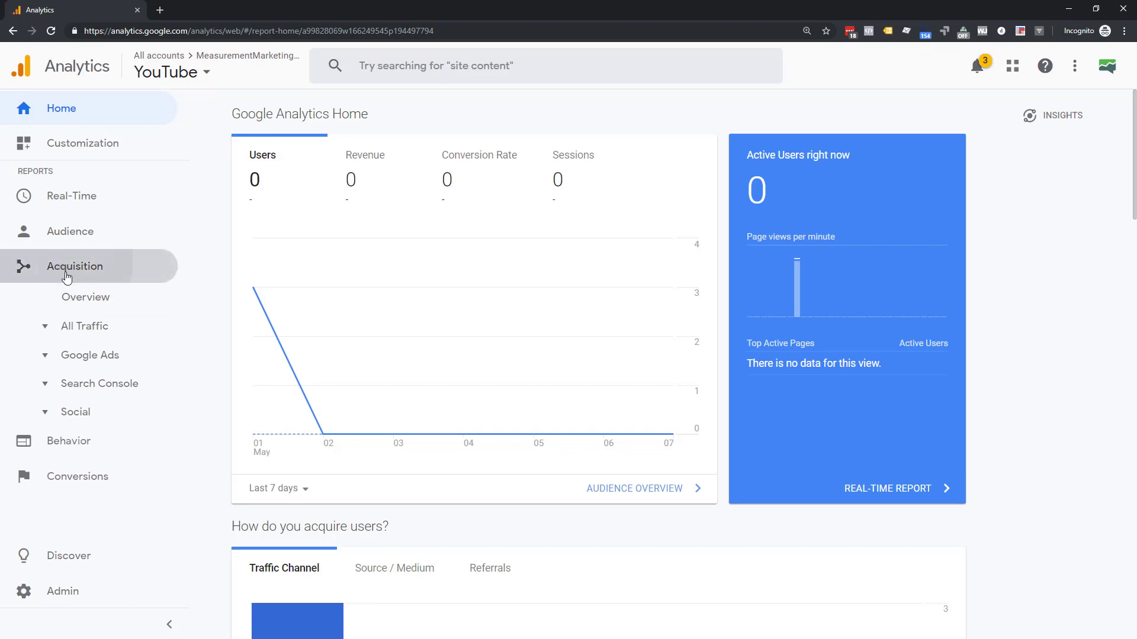
{"action": "left_click", "coordinate": [62, 302]}
{"action": "left_click", "coordinate": [83, 389]}
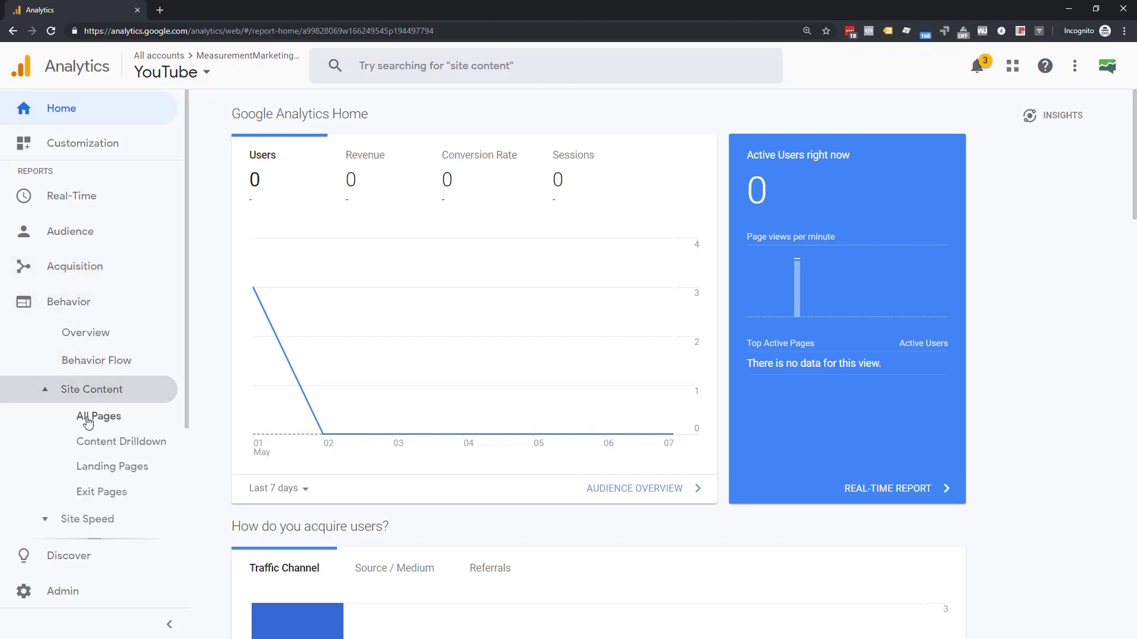
{"action": "left_click", "coordinate": [87, 416]}
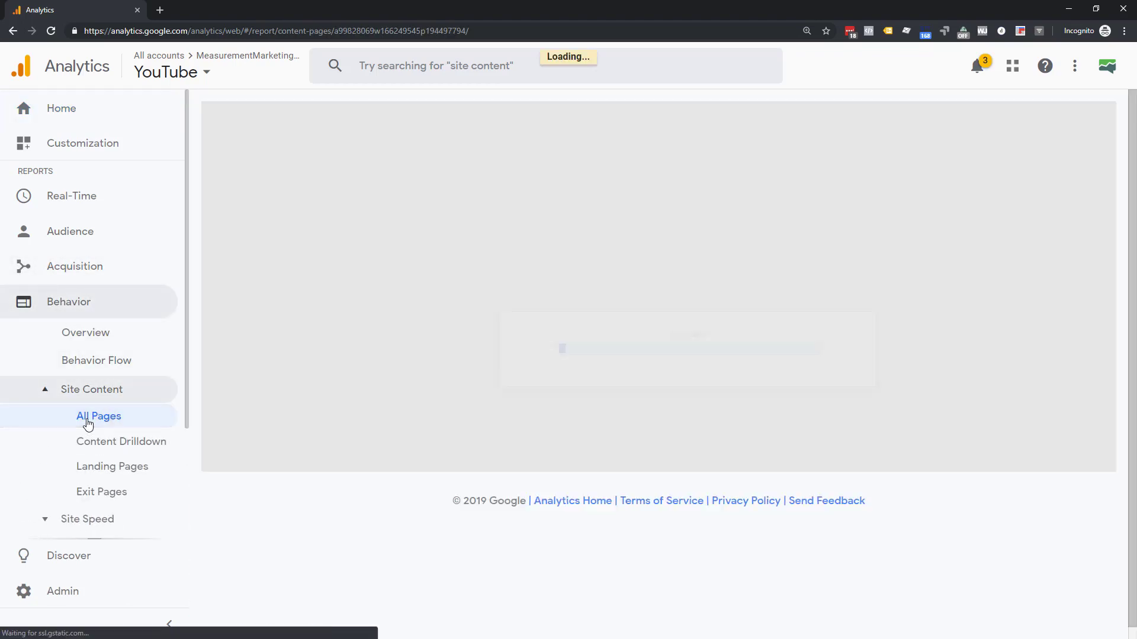
{"action": "scroll", "coordinate": [406, 425], "scroll_direction": "down", "scroll_amount": 2}
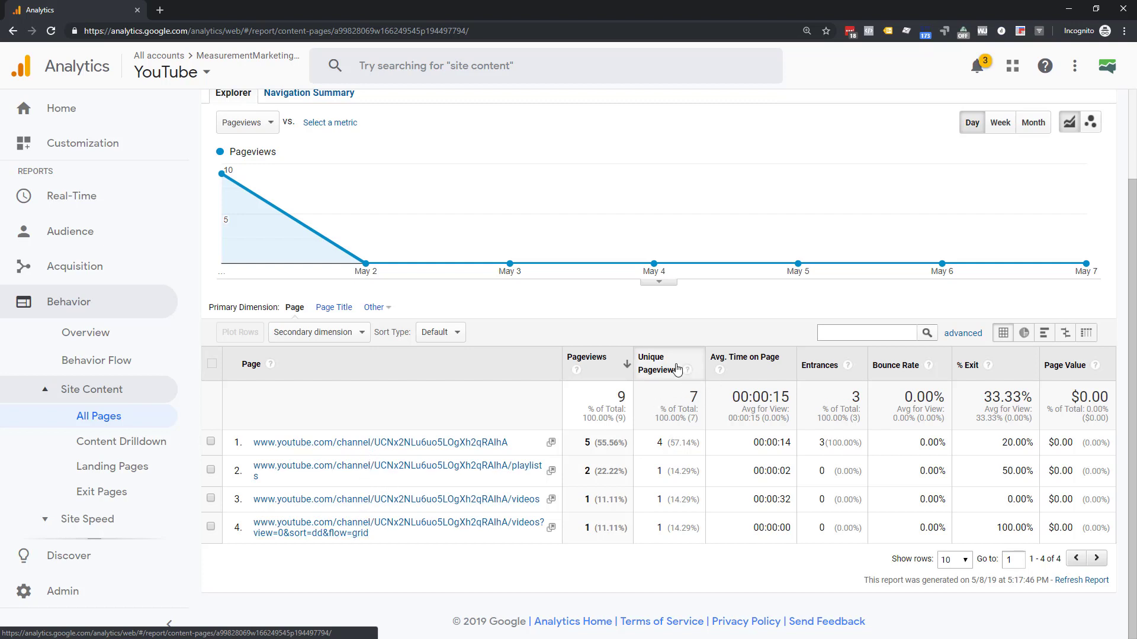
{"action": "mouse_move", "coordinate": [689, 373]}
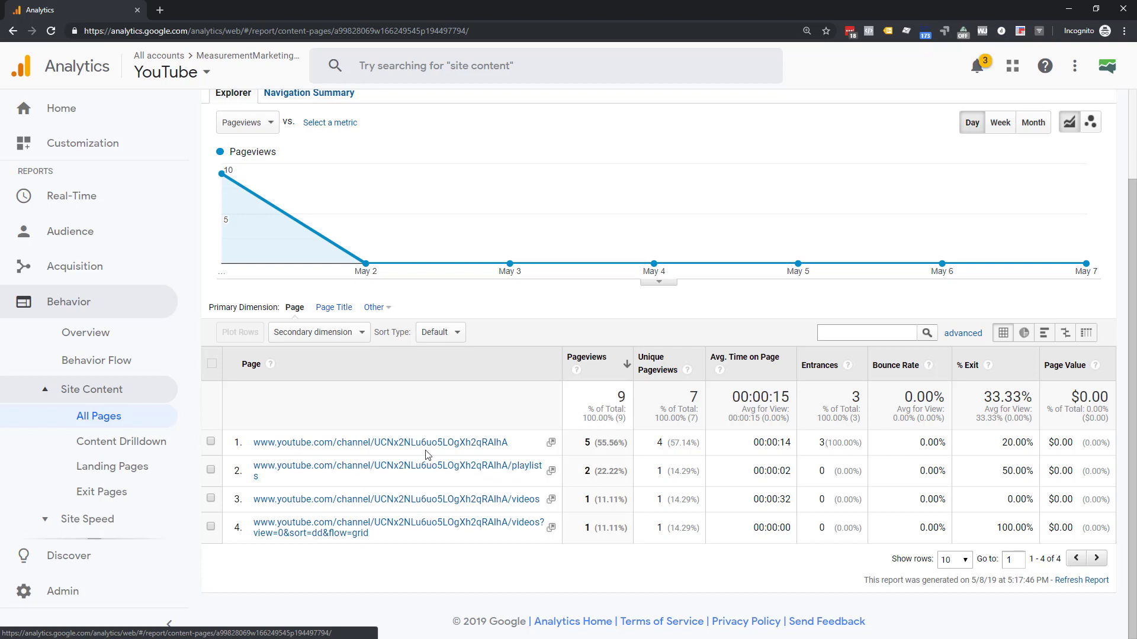
Open the Source/Medium acquisition report for the YouTube view
{"action": "left_click", "coordinate": [60, 277]}
{"action": "left_click", "coordinate": [75, 331]}
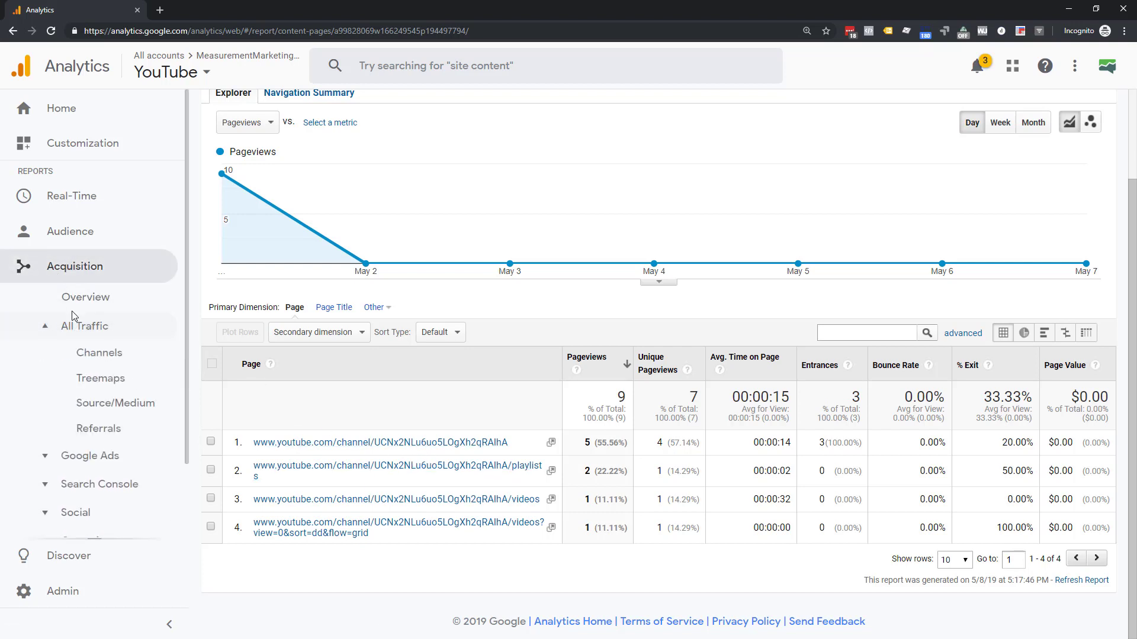
{"action": "left_click", "coordinate": [100, 406]}
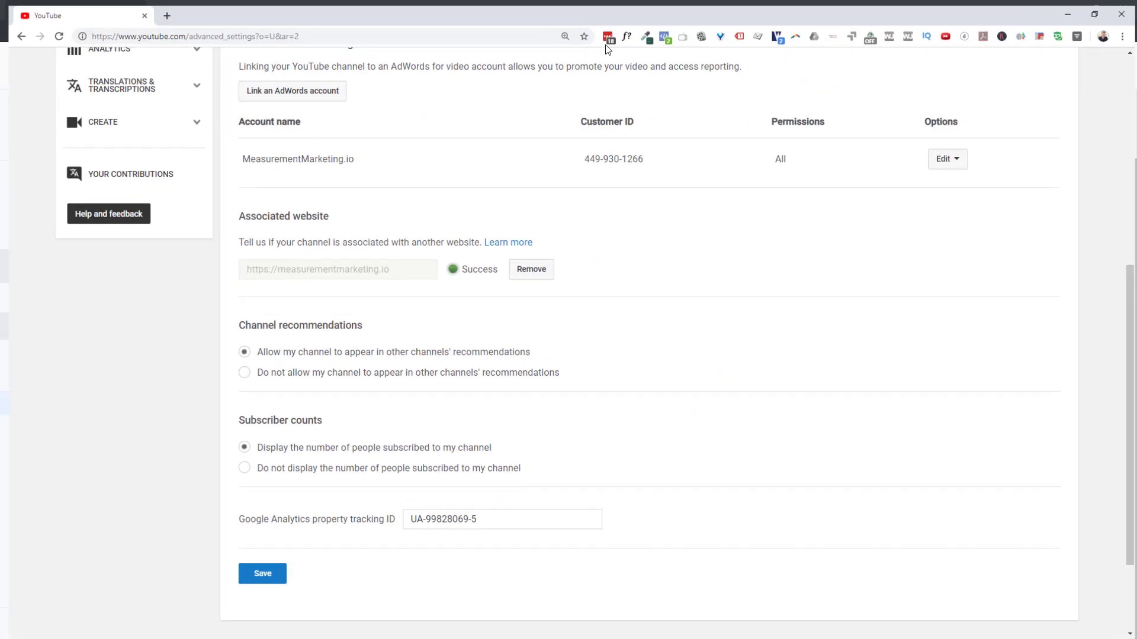
Search YouTube for measurementmarketing.io
{"action": "scroll", "coordinate": [275, 232], "scroll_direction": "up", "scroll_amount": 7}
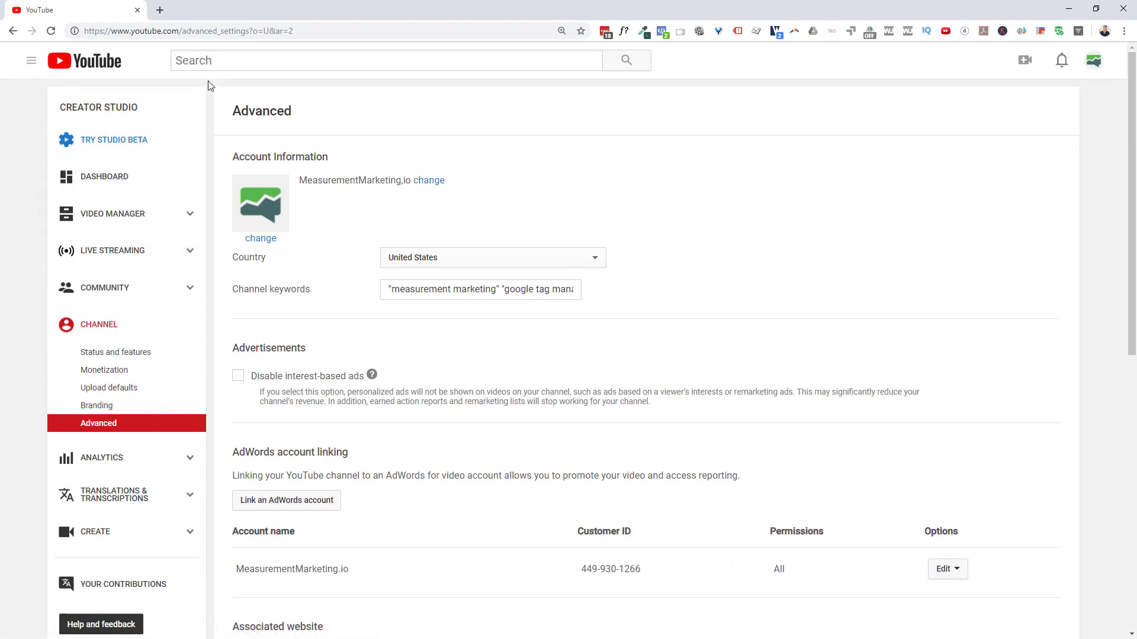
{"action": "left_click", "coordinate": [206, 61]}
{"action": "type", "text": "measurementmarketin"}
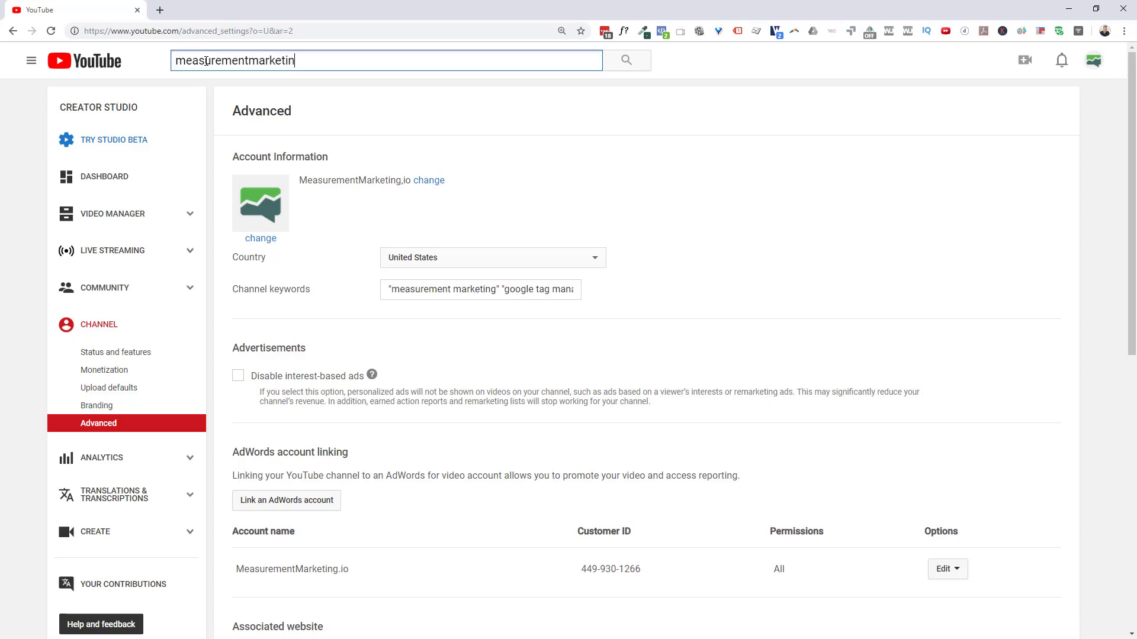
{"action": "type", "text": "g.io"}
{"action": "key", "text": "Return"}
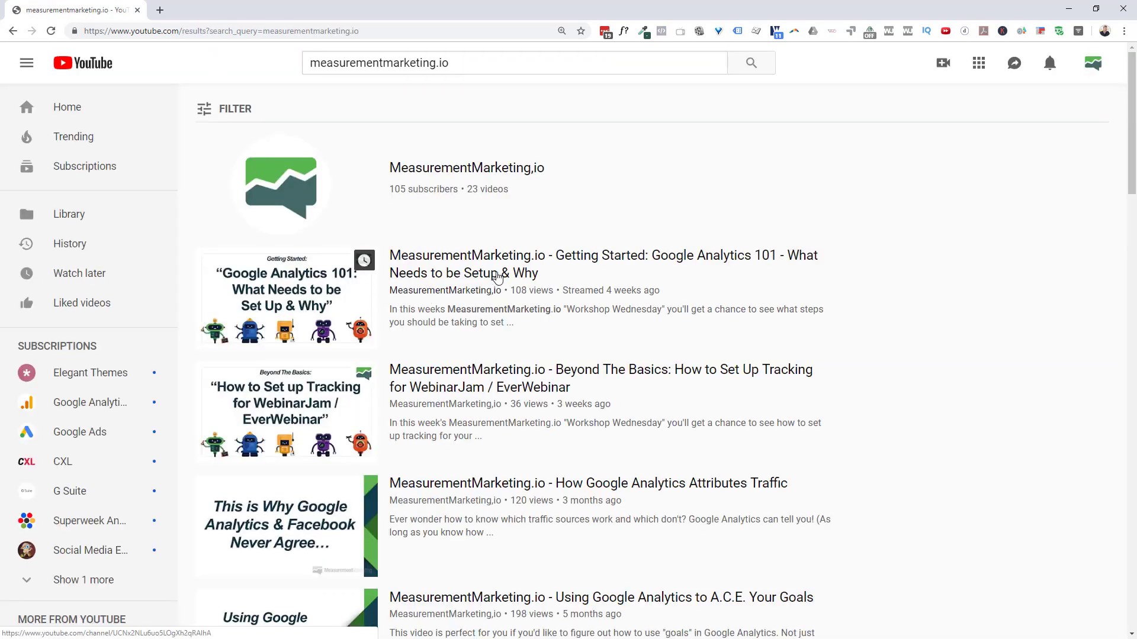
Open the "Getting Started: Google Analytics 101 - What Needs to be Setup & Why" video and pause its playback
{"action": "left_click", "coordinate": [454, 263]}
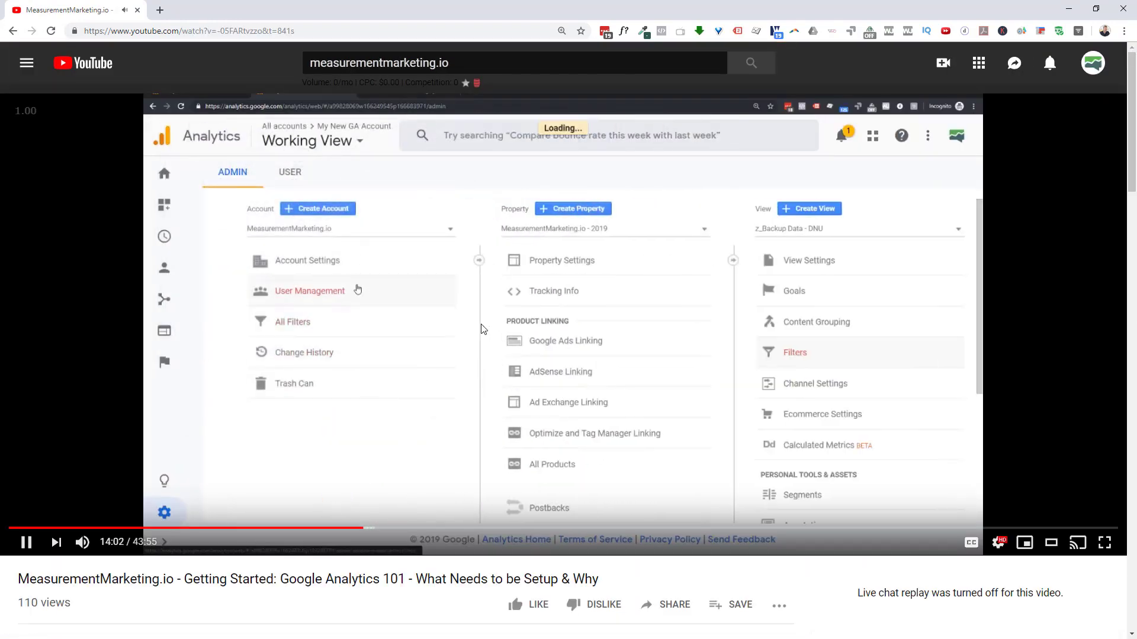
{"action": "left_click", "coordinate": [489, 350]}
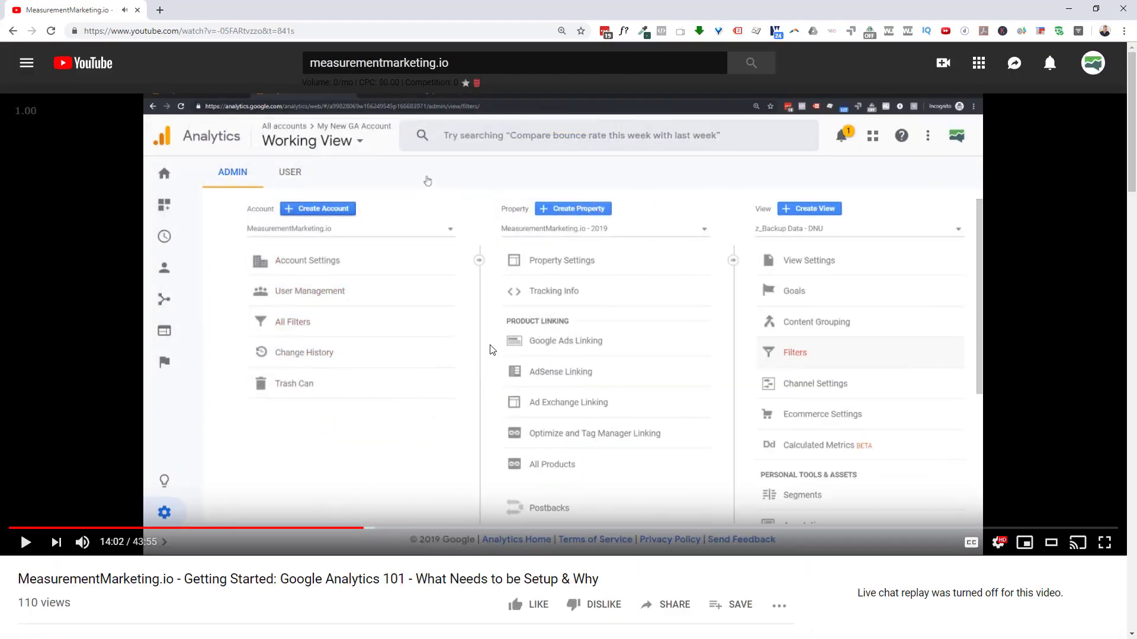
{"action": "scroll", "coordinate": [483, 424], "scroll_direction": "down", "scroll_amount": 1}
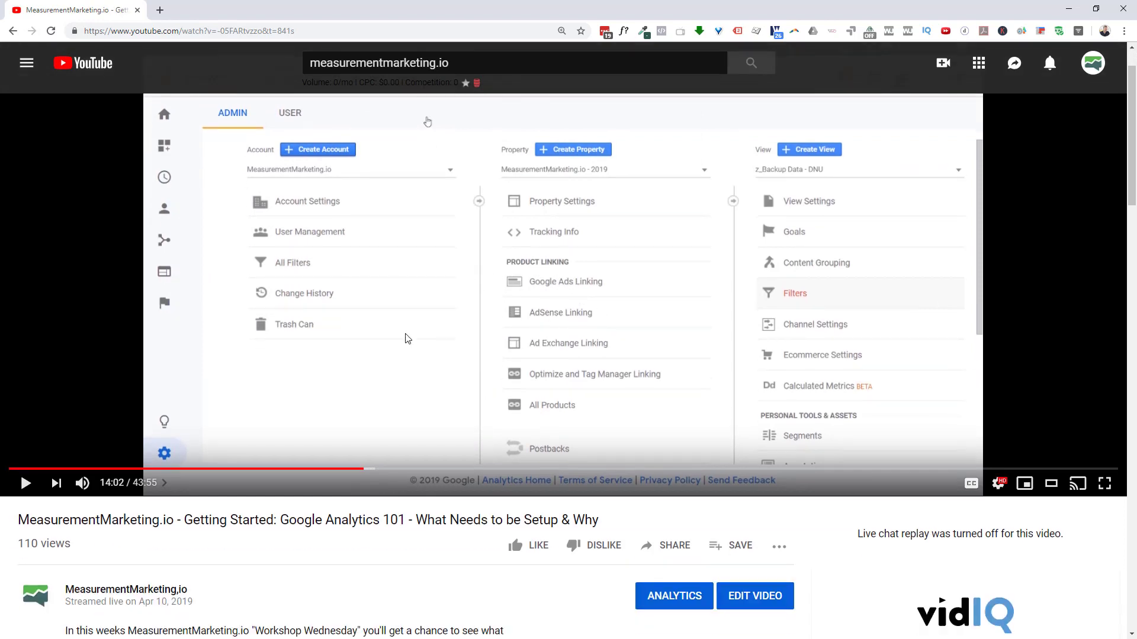
{"action": "scroll", "coordinate": [408, 339], "scroll_direction": "down", "scroll_amount": 1}
{"action": "scroll", "coordinate": [408, 336], "scroll_direction": "down", "scroll_amount": 1}
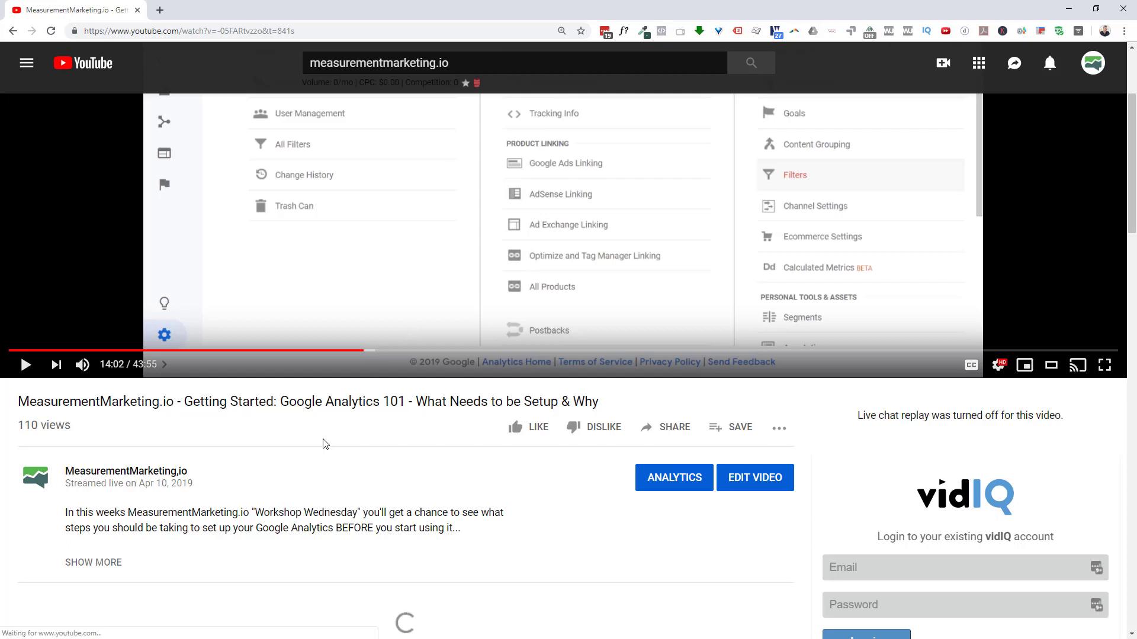
{"action": "left_click", "coordinate": [102, 563]}
{"action": "scroll", "coordinate": [314, 517], "scroll_direction": "down", "scroll_amount": 1}
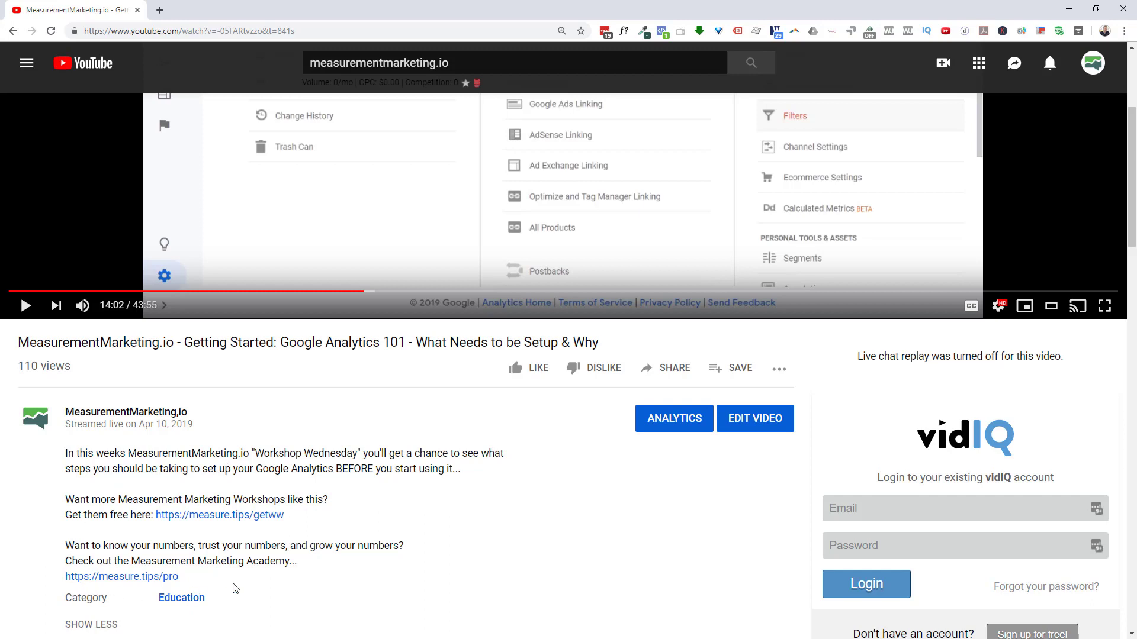
{"action": "scroll", "coordinate": [223, 522], "scroll_direction": "down", "scroll_amount": 1}
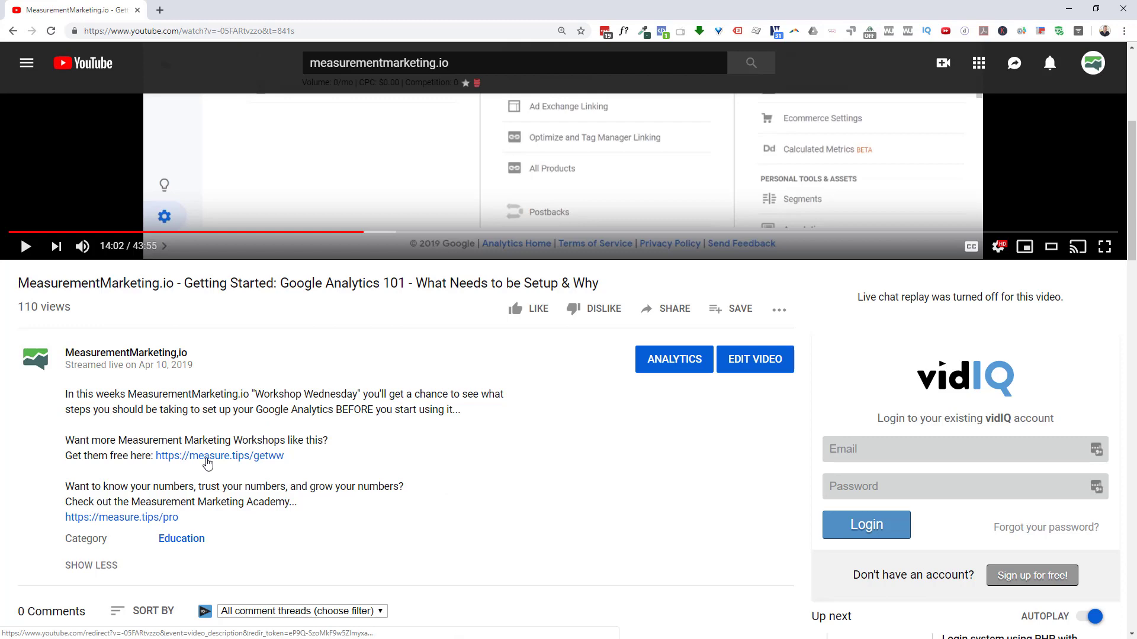
{"action": "right_click", "coordinate": [207, 464]}
{"action": "left_click", "coordinate": [248, 467]}
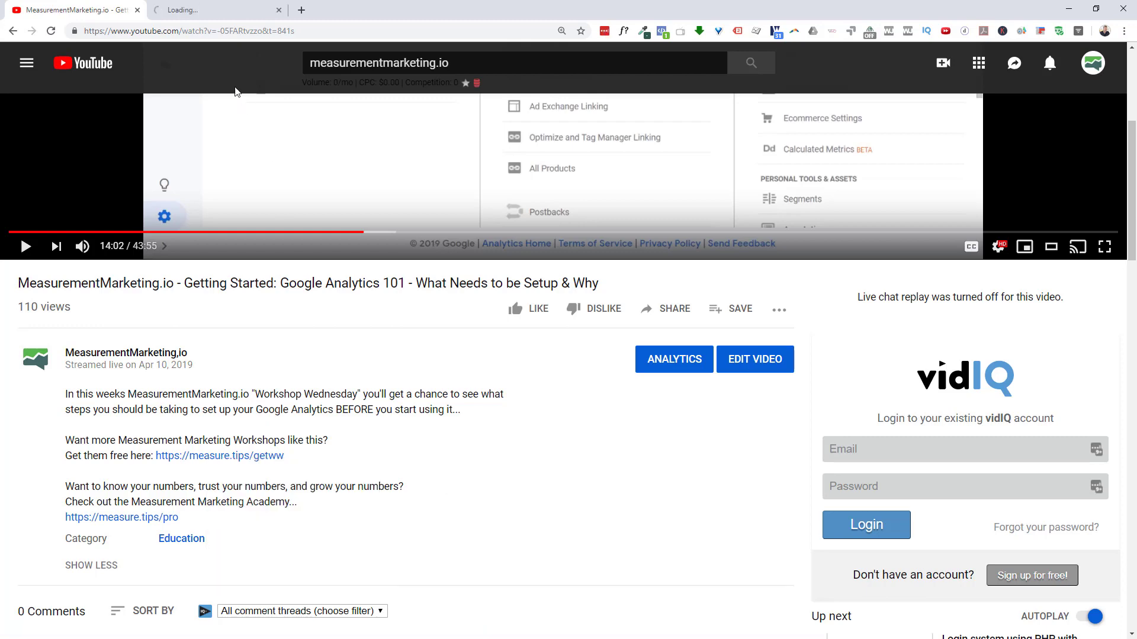
{"action": "left_click", "coordinate": [193, 12]}
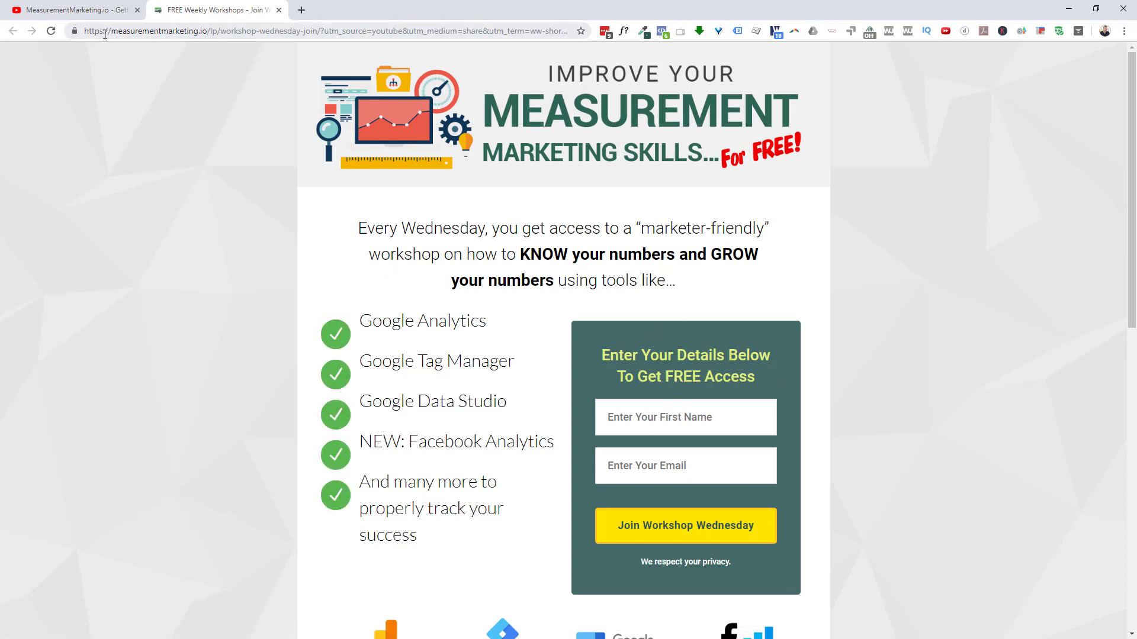
Examine the source, medium, term and content UTM parameters in the workshop landing page's URL
{"action": "left_click_drag", "start_coordinate": [105, 34], "coordinate": [577, 43]}
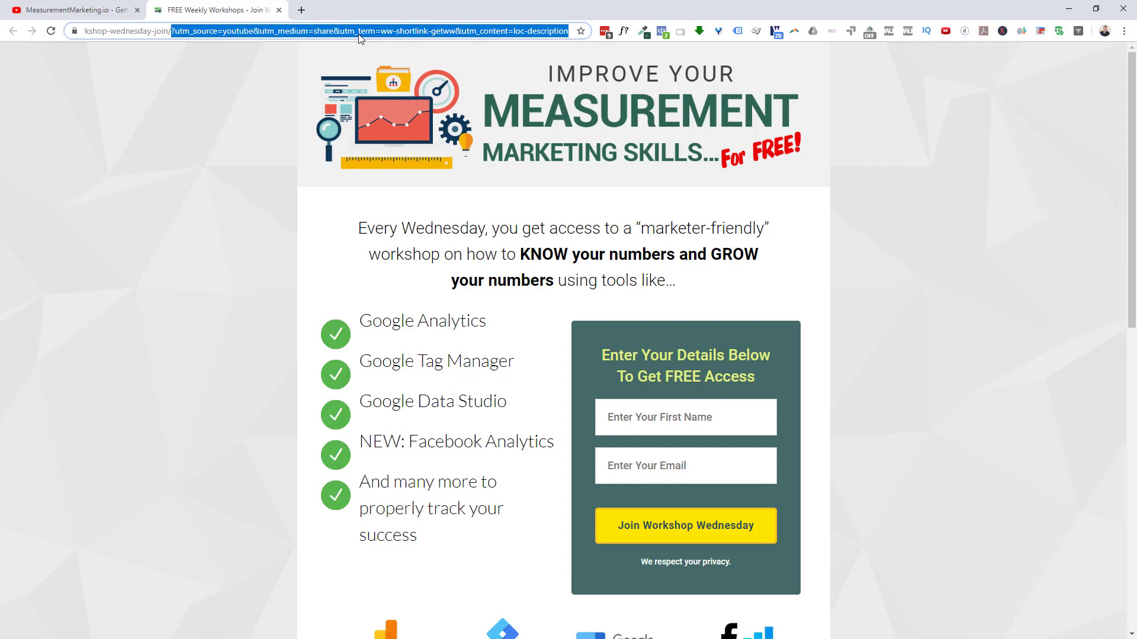
{"action": "left_click", "coordinate": [222, 32]}
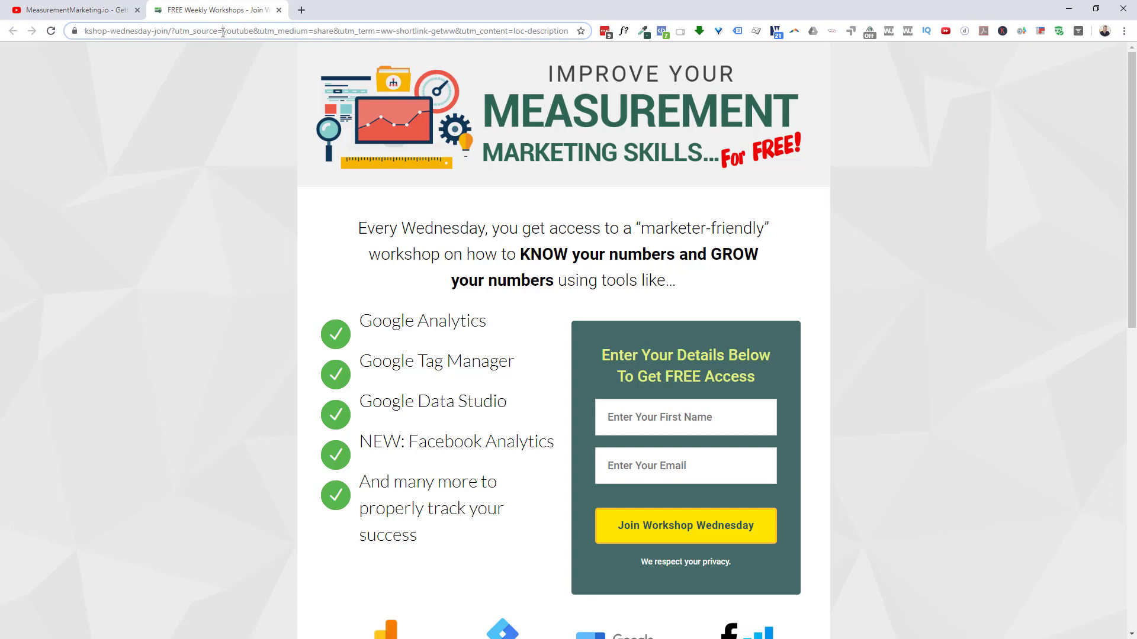
{"action": "left_click_drag", "start_coordinate": [223, 32], "coordinate": [334, 36]}
{"action": "left_click", "coordinate": [315, 31]}
{"action": "left_click_drag", "start_coordinate": [314, 31], "coordinate": [328, 31]}
{"action": "double_click", "coordinate": [381, 31]}
{"action": "left_click_drag", "start_coordinate": [455, 30], "coordinate": [382, 30]}
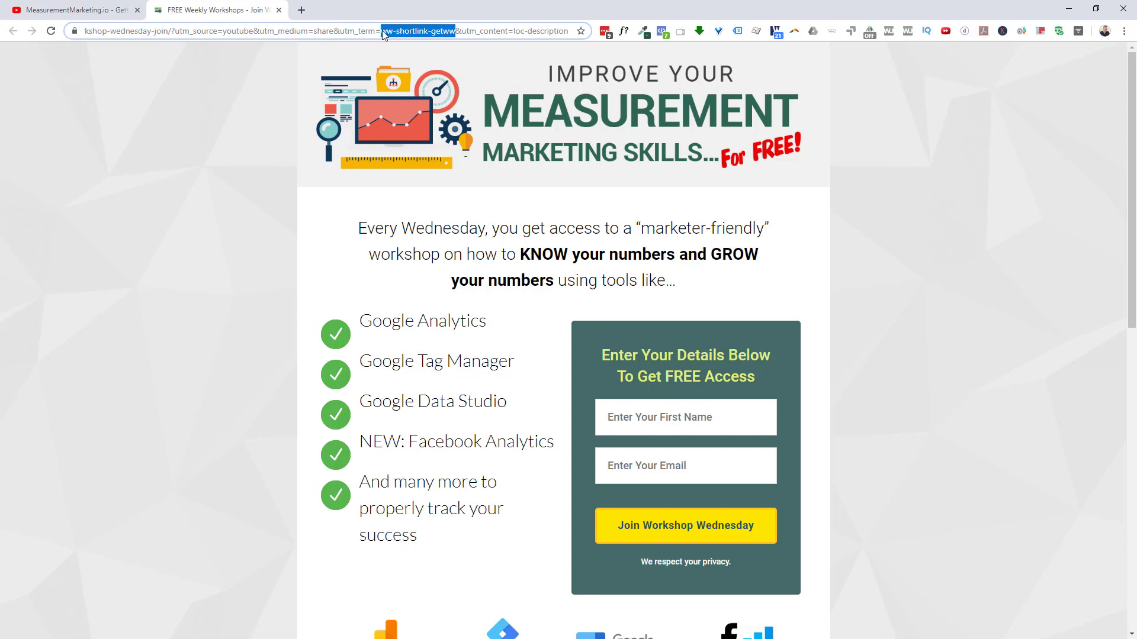
{"action": "left_click", "coordinate": [396, 30]}
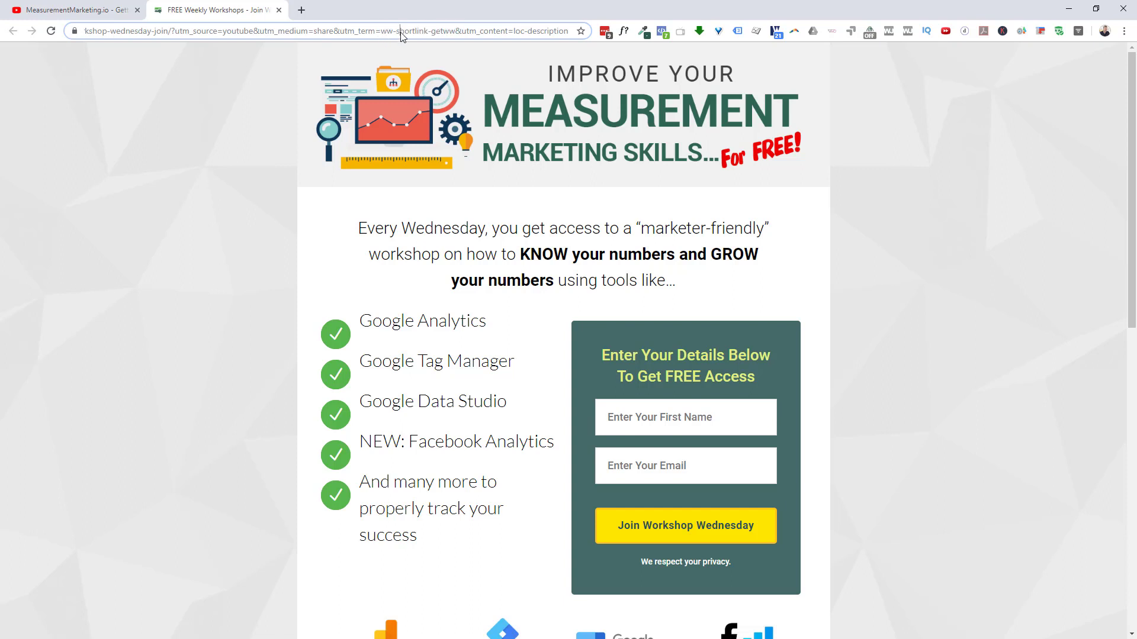
{"action": "left_click_drag", "start_coordinate": [396, 31], "coordinate": [452, 36]}
{"action": "left_click_drag", "start_coordinate": [514, 32], "coordinate": [569, 34]}
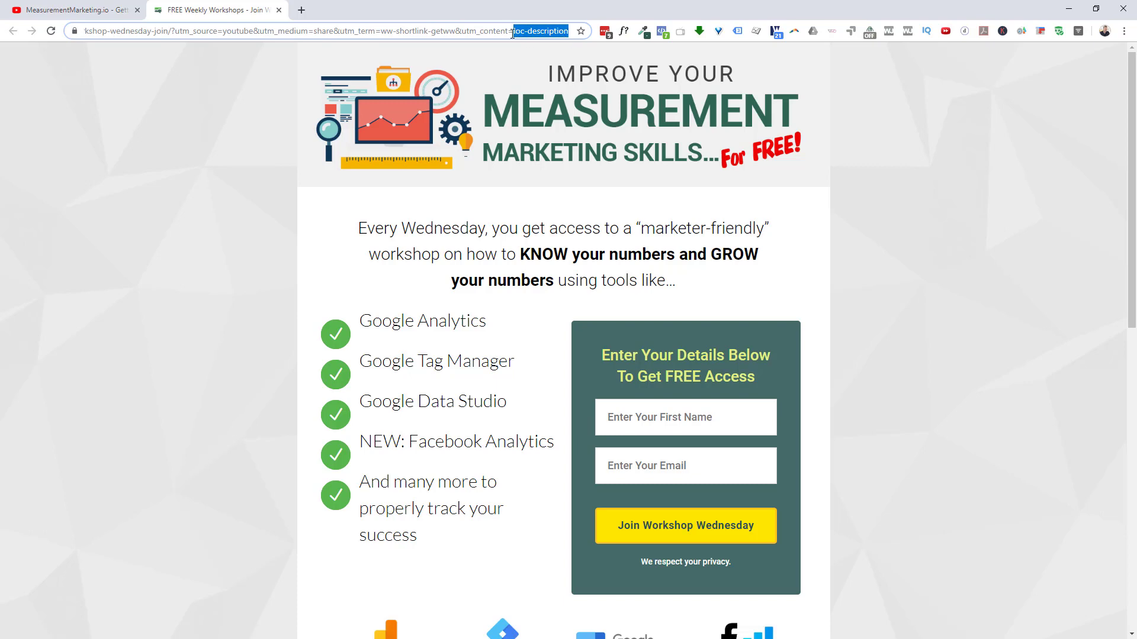
Revisit the video page, return to the workshop landing page and re-examine the UTM parameters in its URL
{"action": "left_click", "coordinate": [125, 10]}
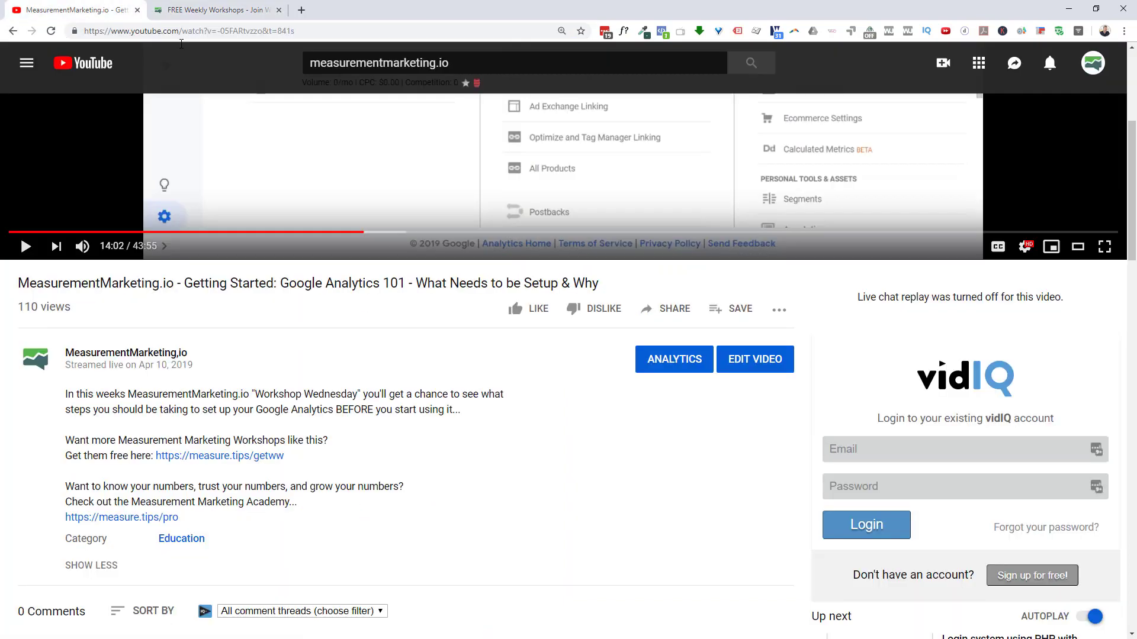
{"action": "scroll", "coordinate": [863, 215], "scroll_direction": "up", "scroll_amount": 5}
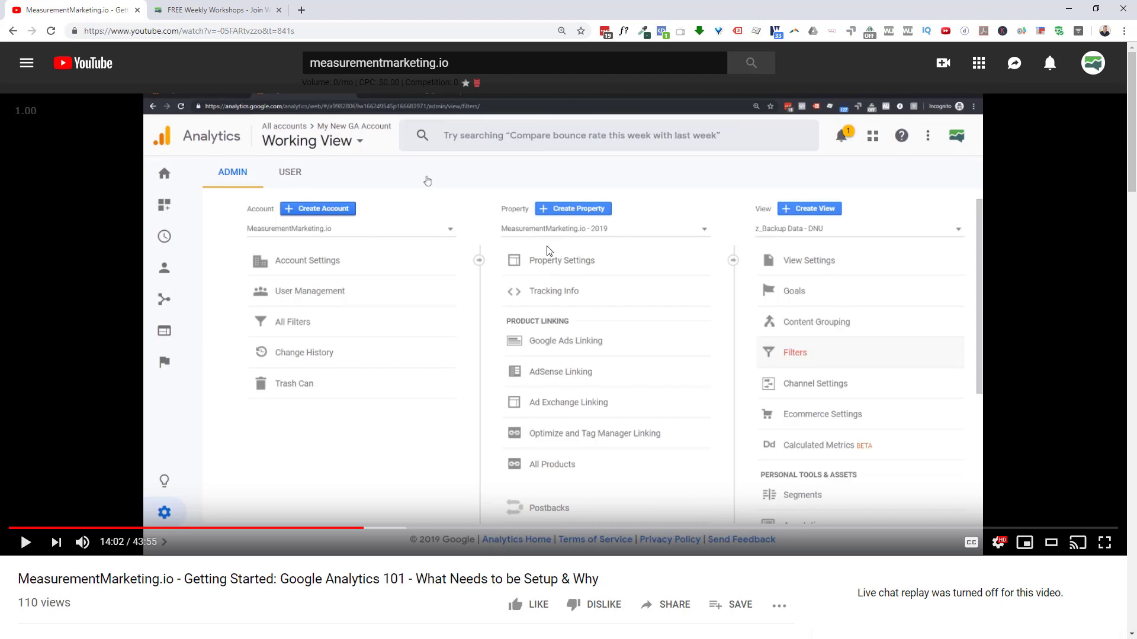
{"action": "left_click", "coordinate": [223, 12]}
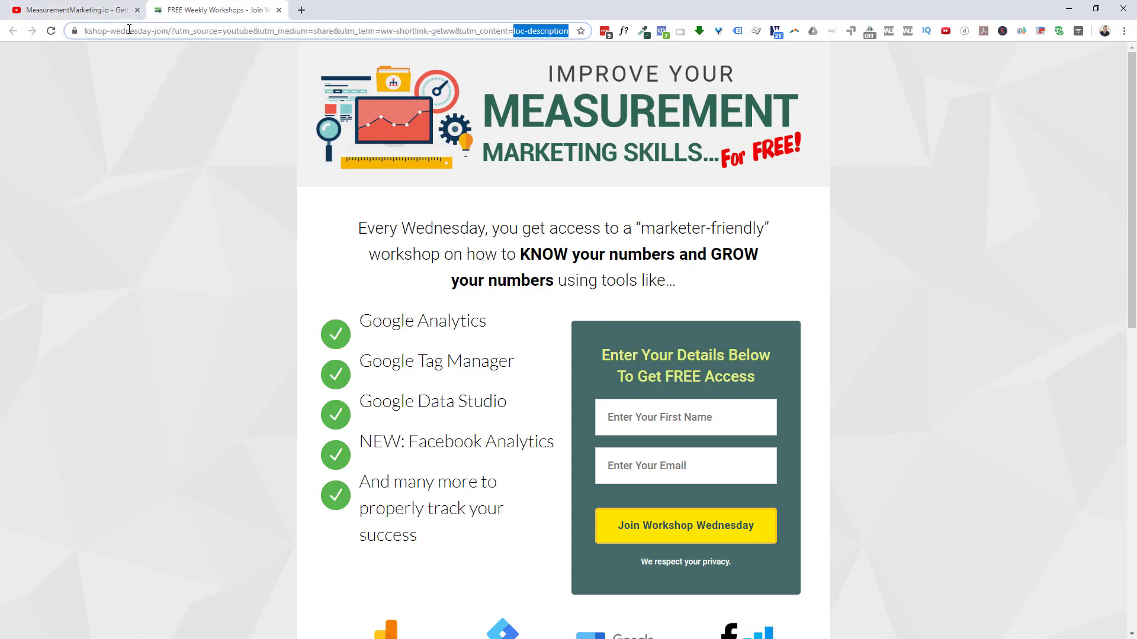
{"action": "left_click_drag", "start_coordinate": [128, 31], "coordinate": [583, 37]}
{"action": "left_click", "coordinate": [580, 30]}
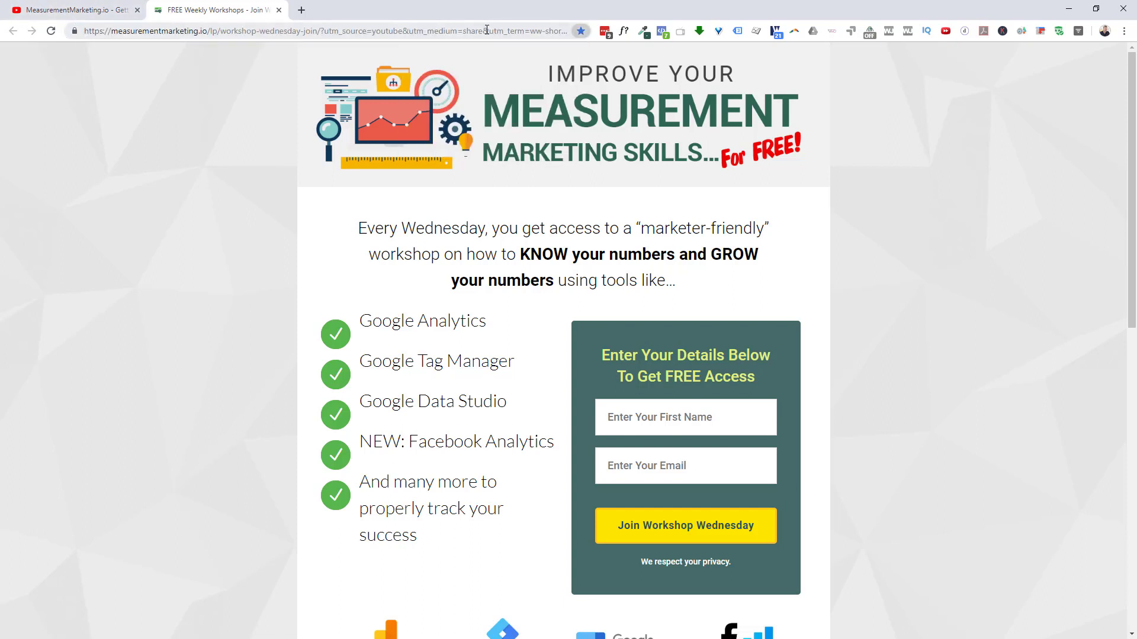
{"action": "left_click", "coordinate": [471, 33]}
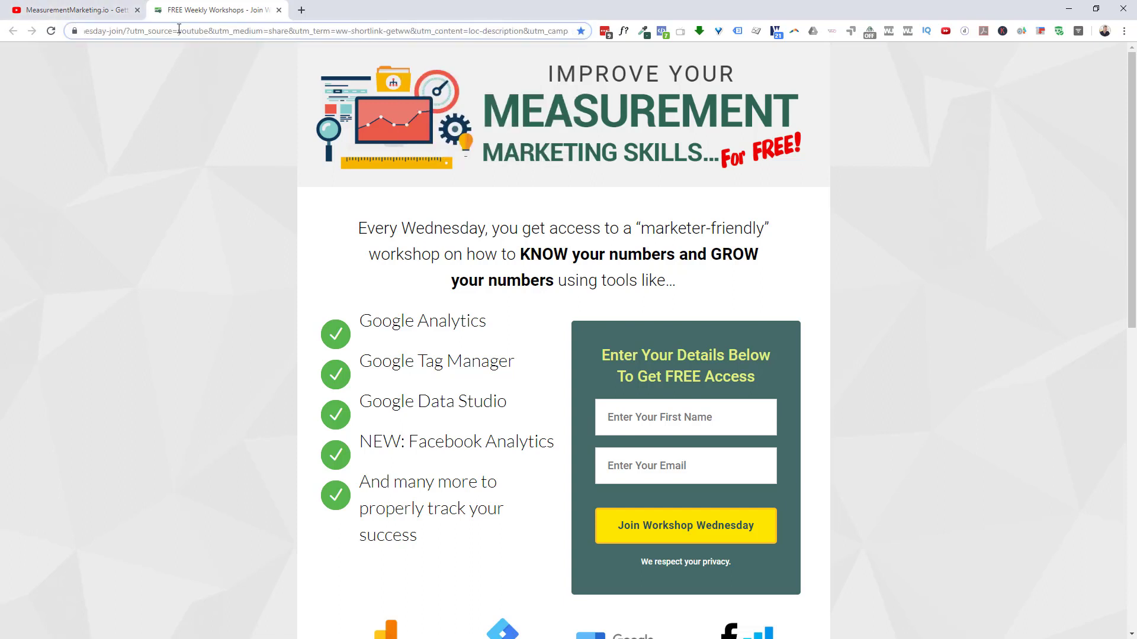
{"action": "left_click_drag", "start_coordinate": [168, 31], "coordinate": [488, 31]}
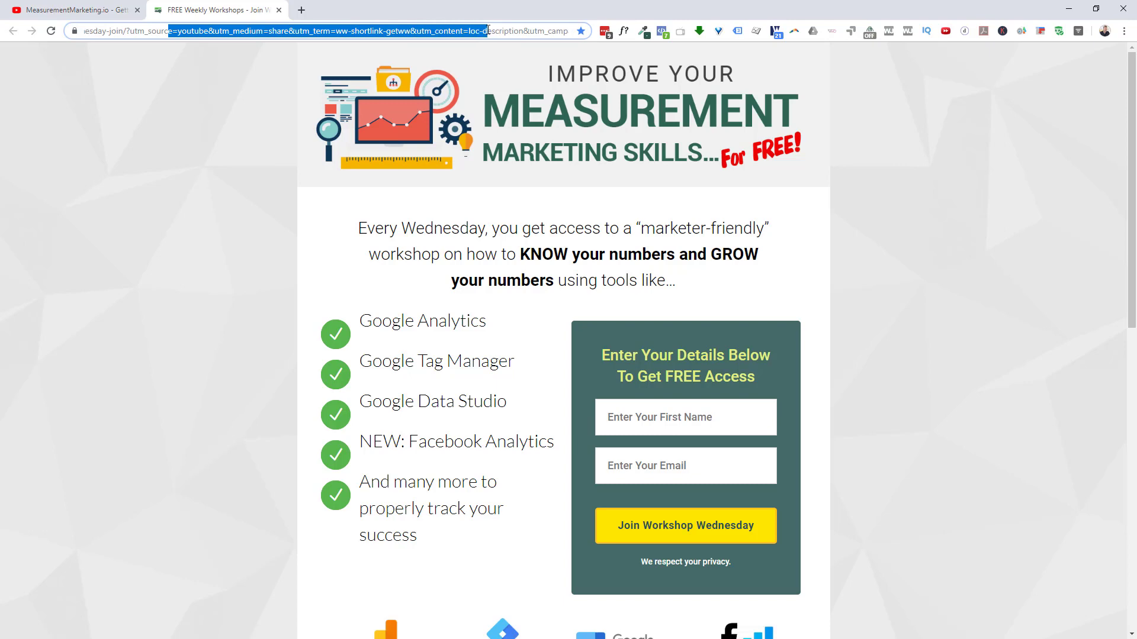
Compare the measure.tips/getww short link in the video description with the UTM-tagged URL of the workshop landing page
{"action": "left_click", "coordinate": [77, 10]}
{"action": "scroll", "coordinate": [227, 361], "scroll_direction": "down", "scroll_amount": 4}
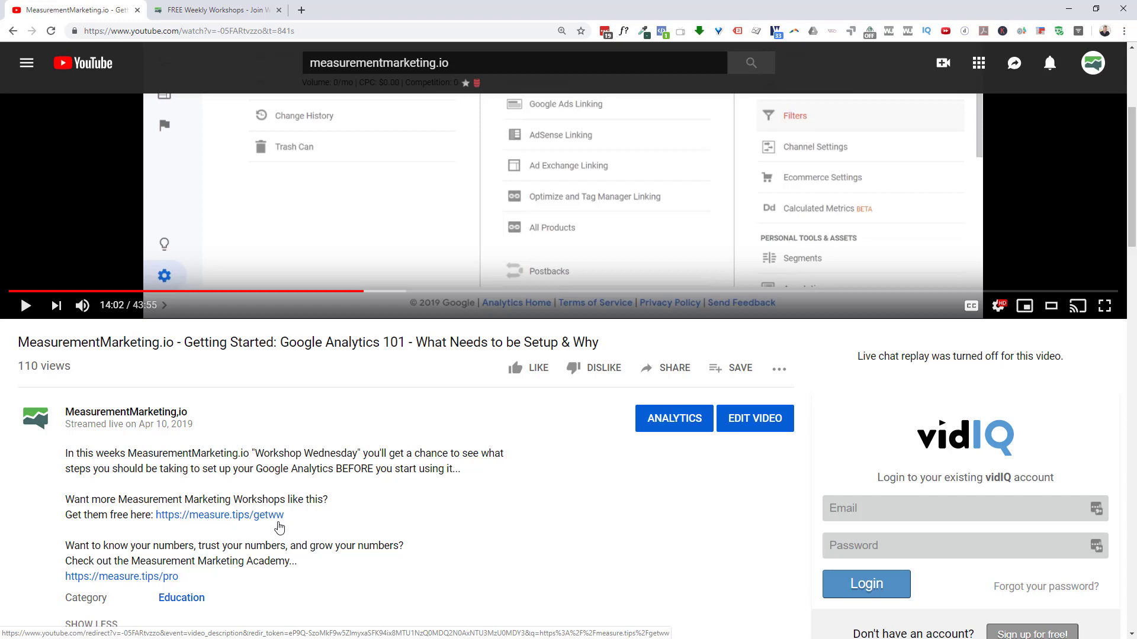
{"action": "left_click", "coordinate": [212, 12]}
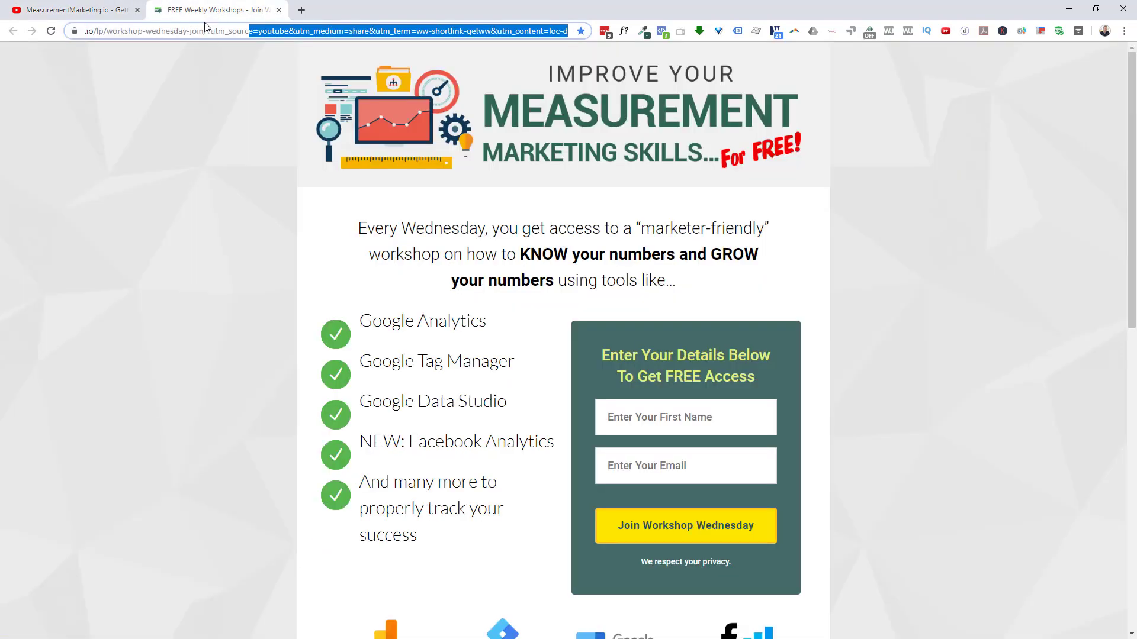
{"action": "left_click_drag", "start_coordinate": [200, 31], "coordinate": [540, 30]}
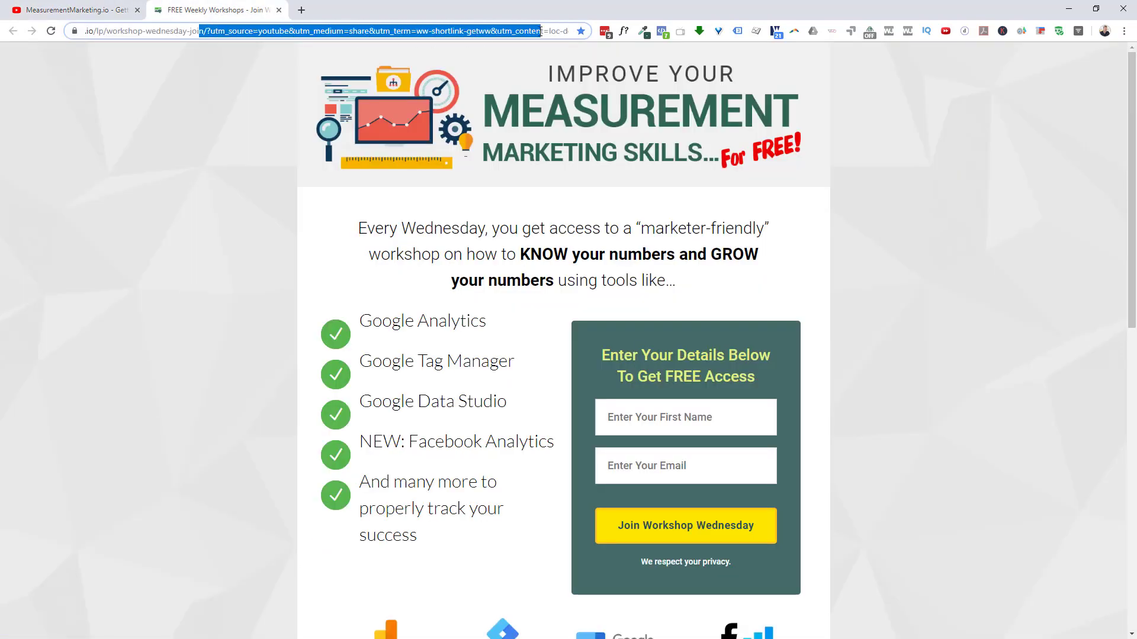
{"action": "left_click", "coordinate": [54, 10]}
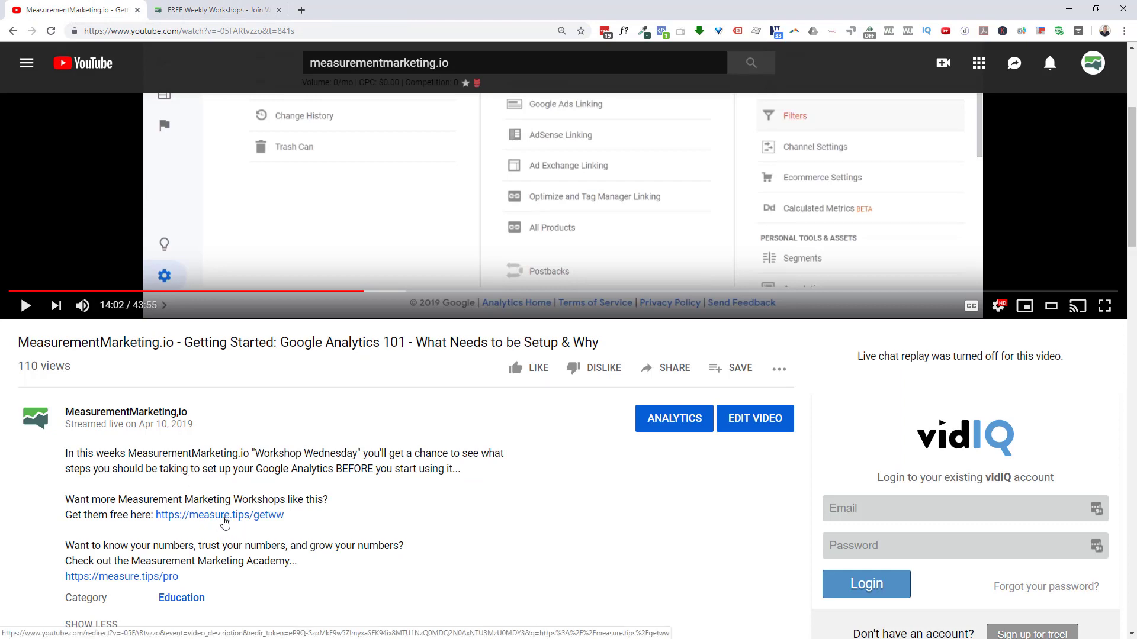
{"action": "left_click", "coordinate": [176, 17]}
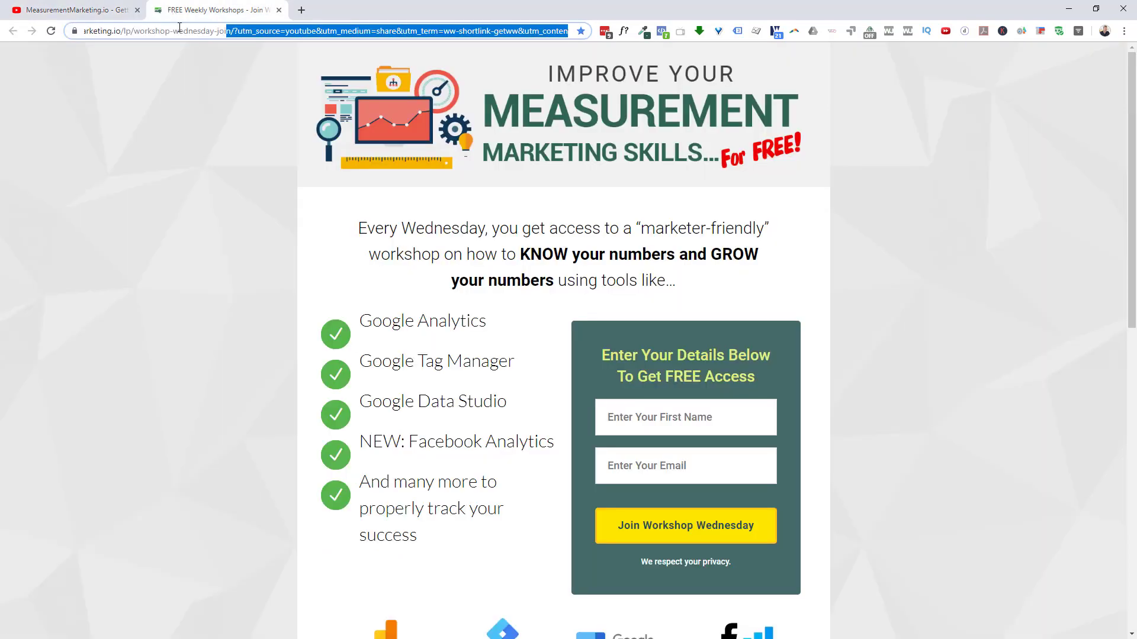
{"action": "left_click_drag", "start_coordinate": [179, 27], "coordinate": [579, 50]}
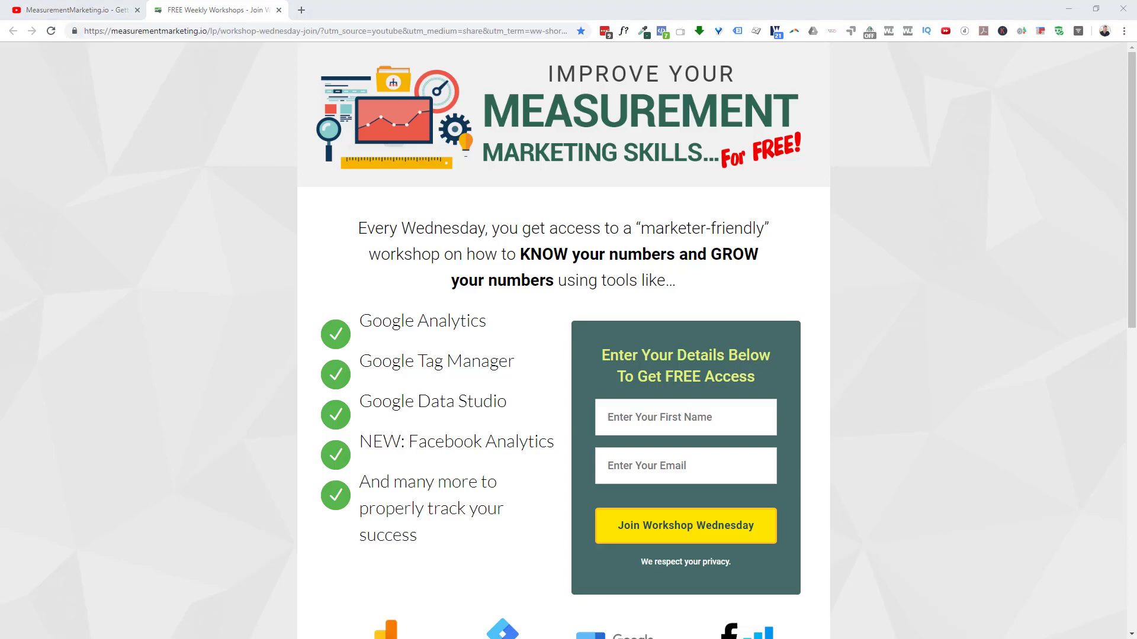
Switch back to Google Analytics and select the GDS Data Source (NO PARAMS) view of the MeasurementMarketing.io - 2019 property
{"action": "key", "text": "alt+Tab"}
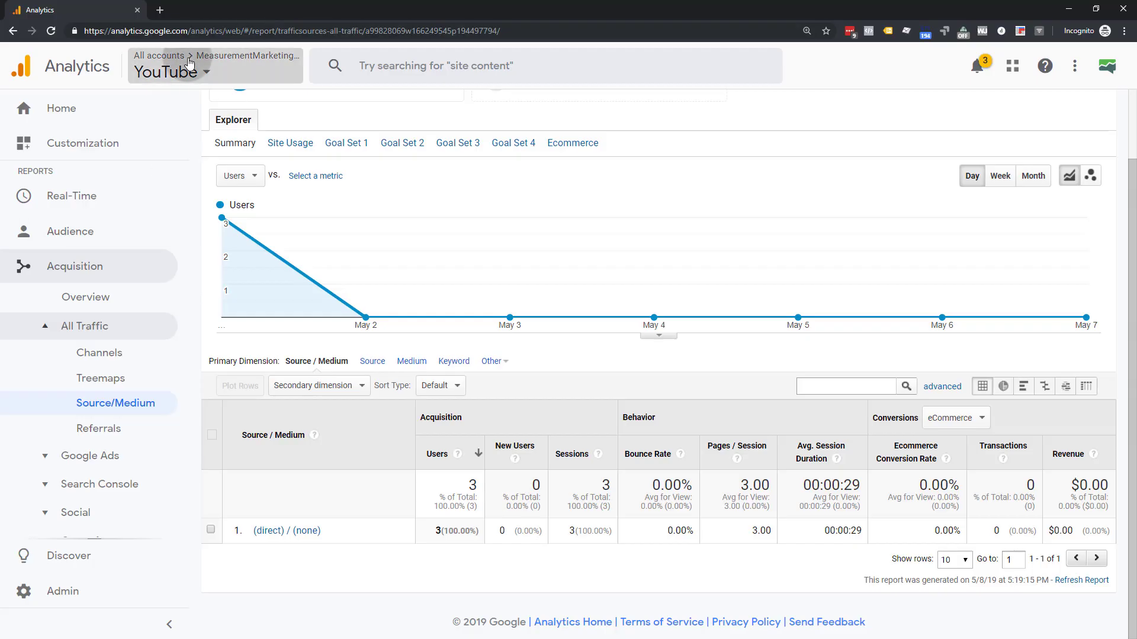
{"action": "left_click", "coordinate": [255, 69]}
{"action": "left_click", "coordinate": [280, 239]}
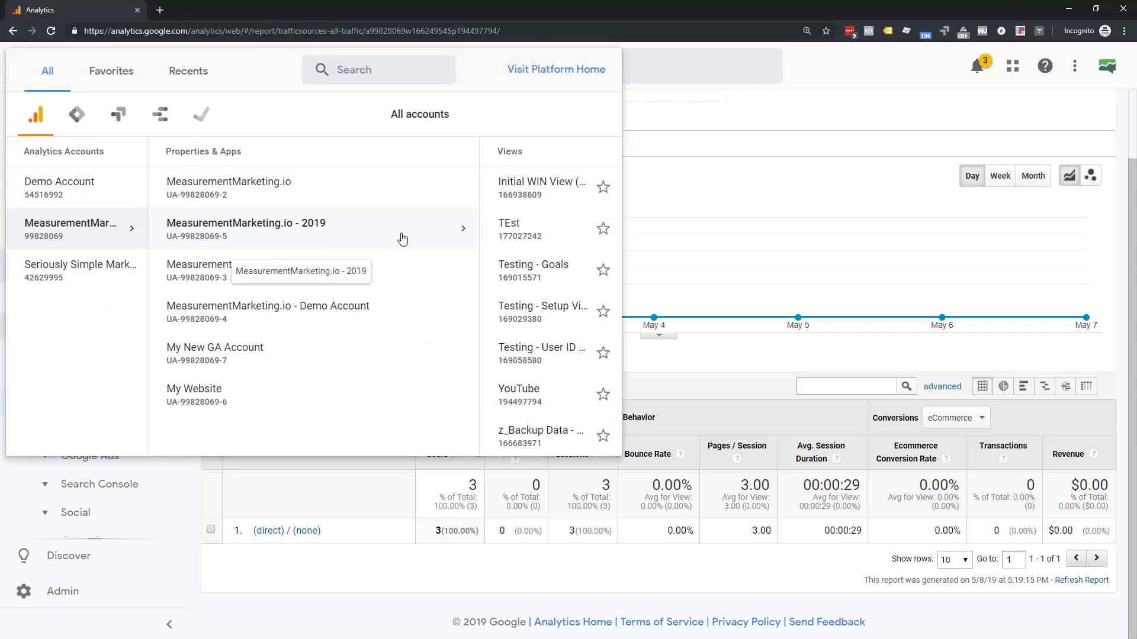
{"action": "scroll", "coordinate": [491, 226], "scroll_direction": "up", "scroll_amount": 5}
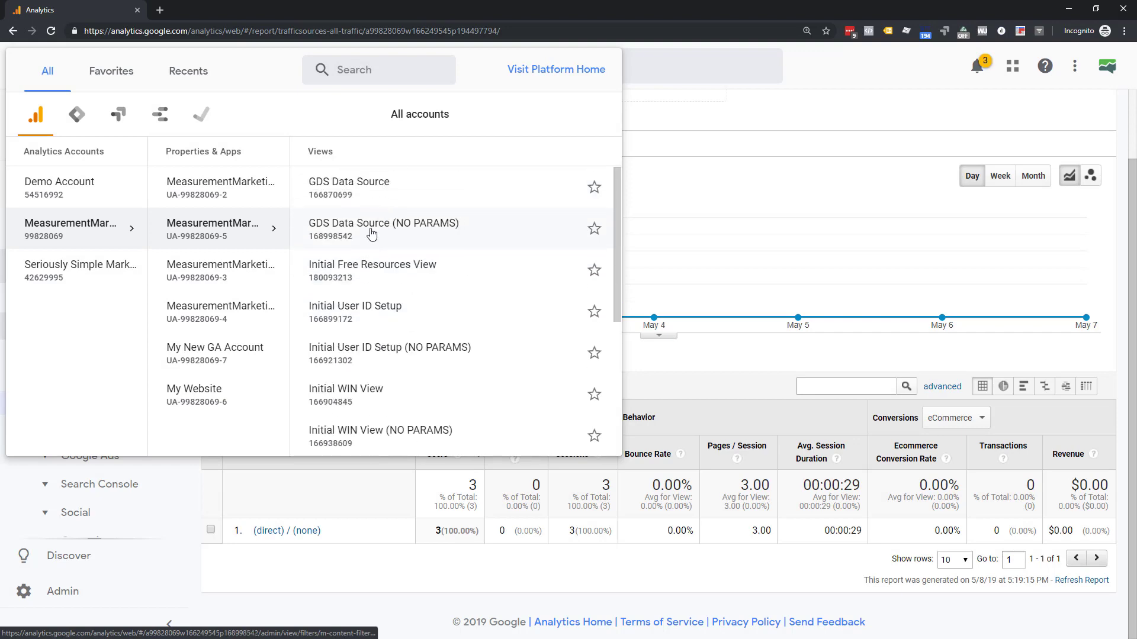
{"action": "left_click", "coordinate": [367, 233]}
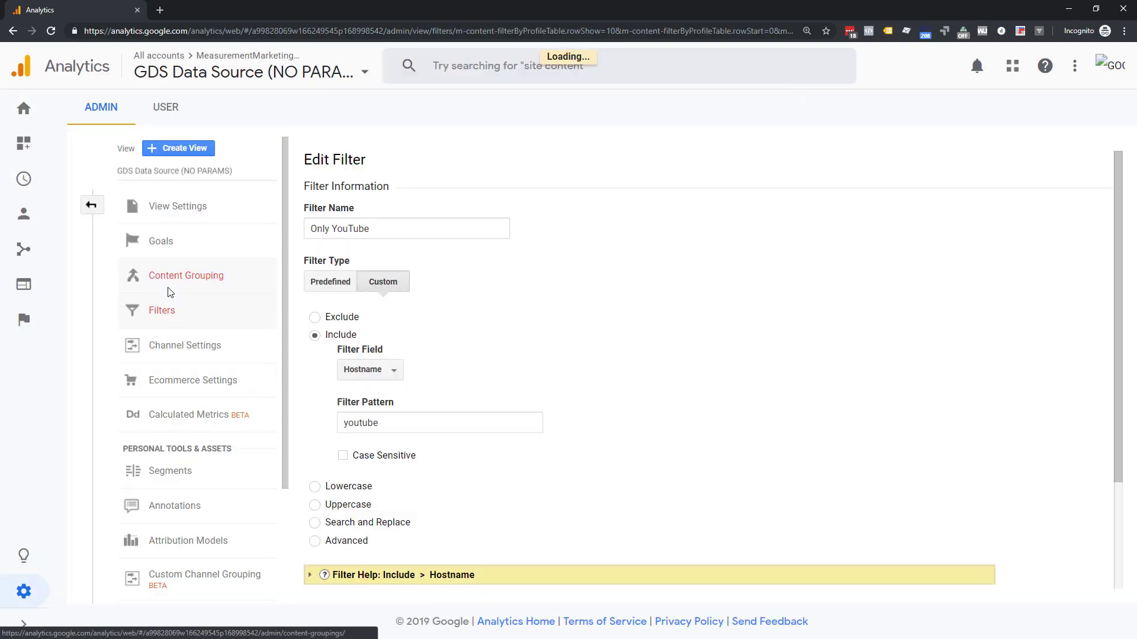
Open the Source/Medium acquisition report for the GDS Data Source (NO PARAMS) view
{"action": "left_click", "coordinate": [24, 214]}
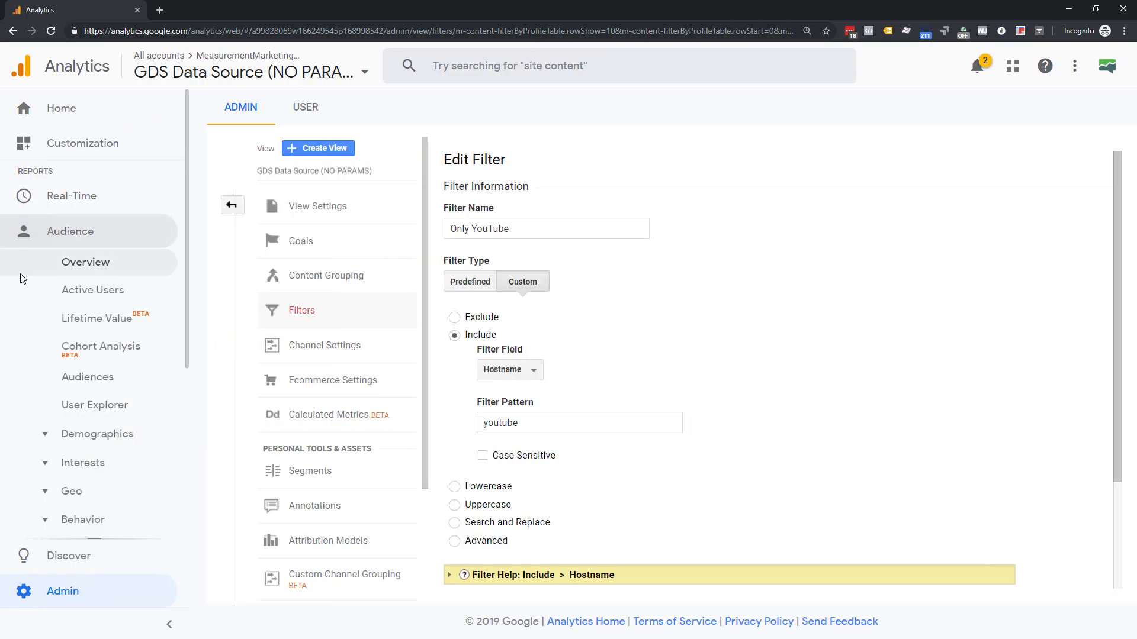
{"action": "left_click", "coordinate": [60, 239]}
{"action": "left_click", "coordinate": [73, 265]}
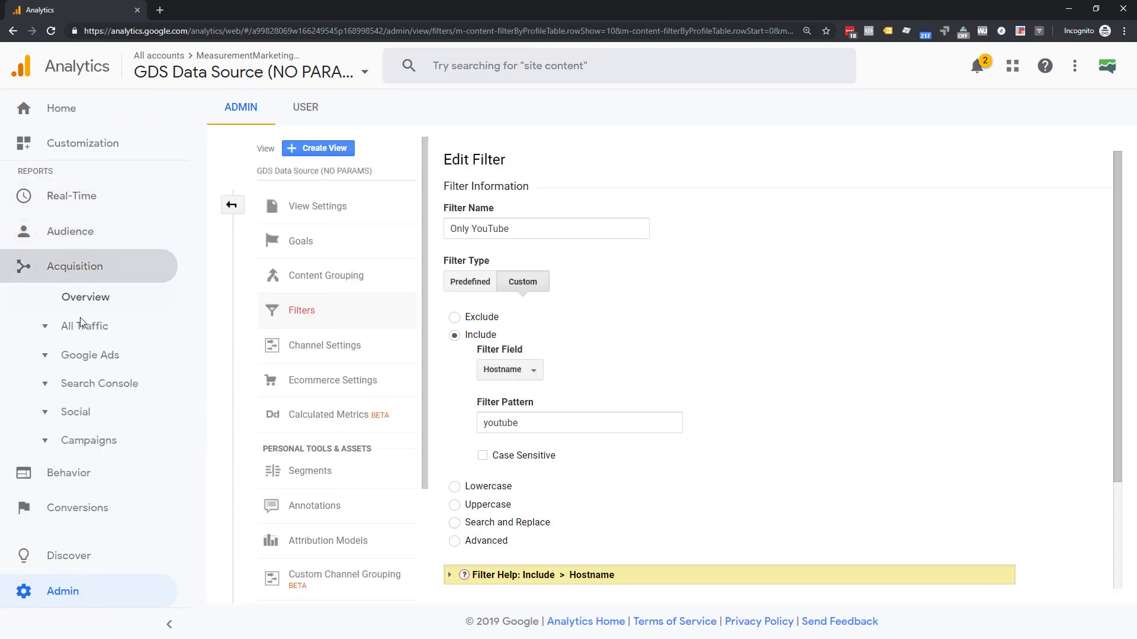
{"action": "left_click", "coordinate": [110, 332]}
{"action": "left_click", "coordinate": [94, 405]}
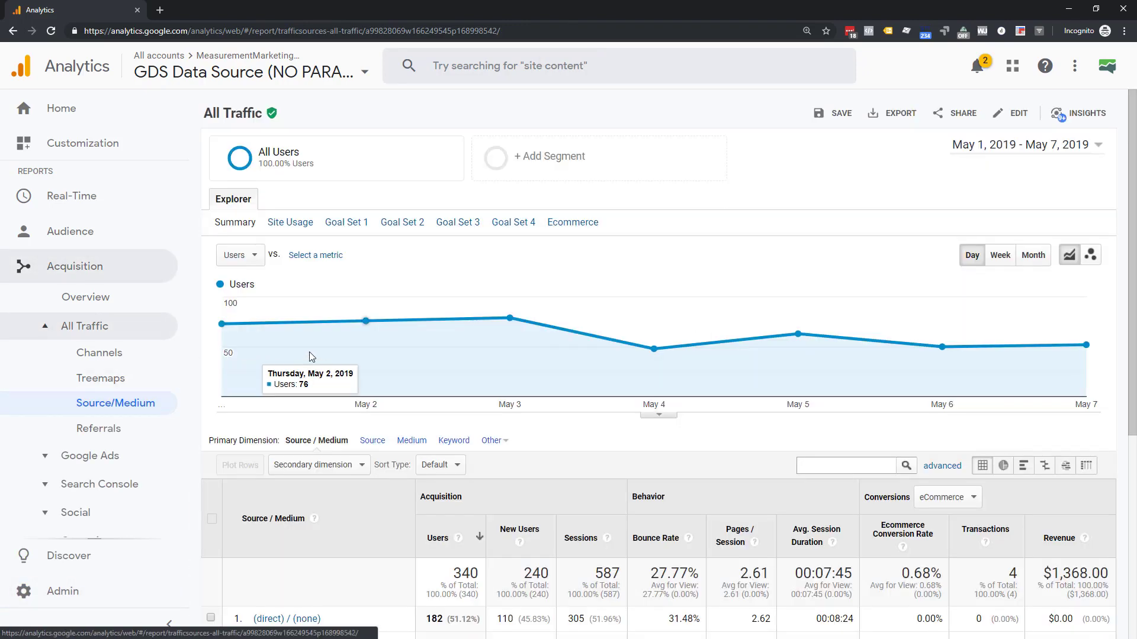
Filter the Source/Medium table to show only rows containing youtube
{"action": "scroll", "coordinate": [266, 364], "scroll_direction": "down", "scroll_amount": 2}
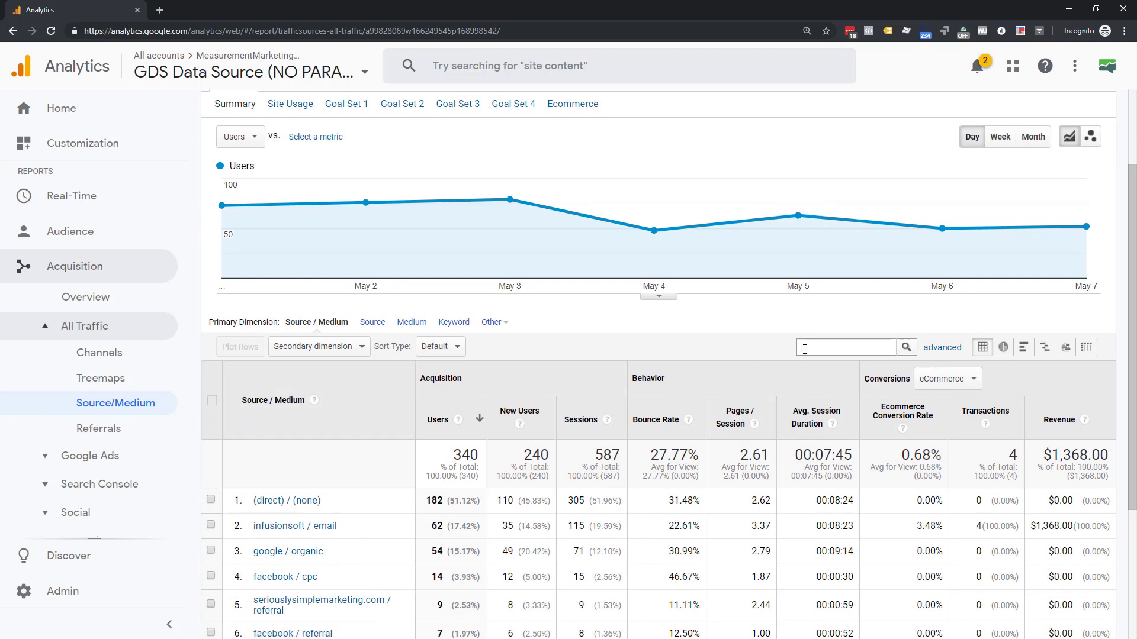
{"action": "type", "text": "youtube"}
{"action": "key", "text": "Return"}
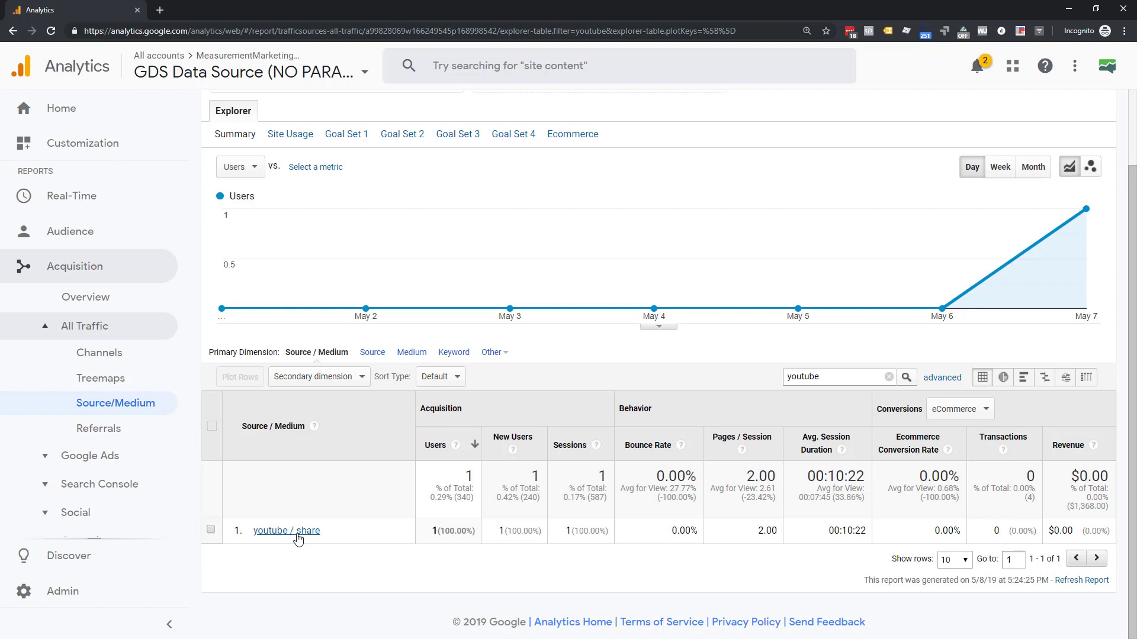
Add Ad Content as the secondary dimension and inspect its value for the youtube / share row
{"action": "left_click", "coordinate": [311, 379]}
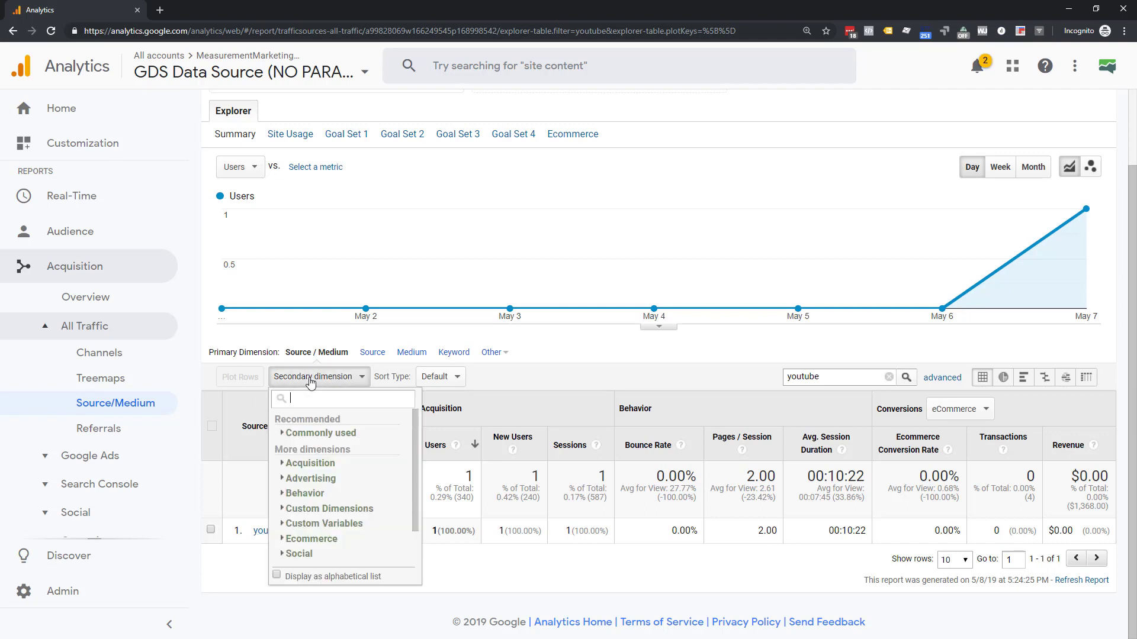
{"action": "type", "text": "ad cont"}
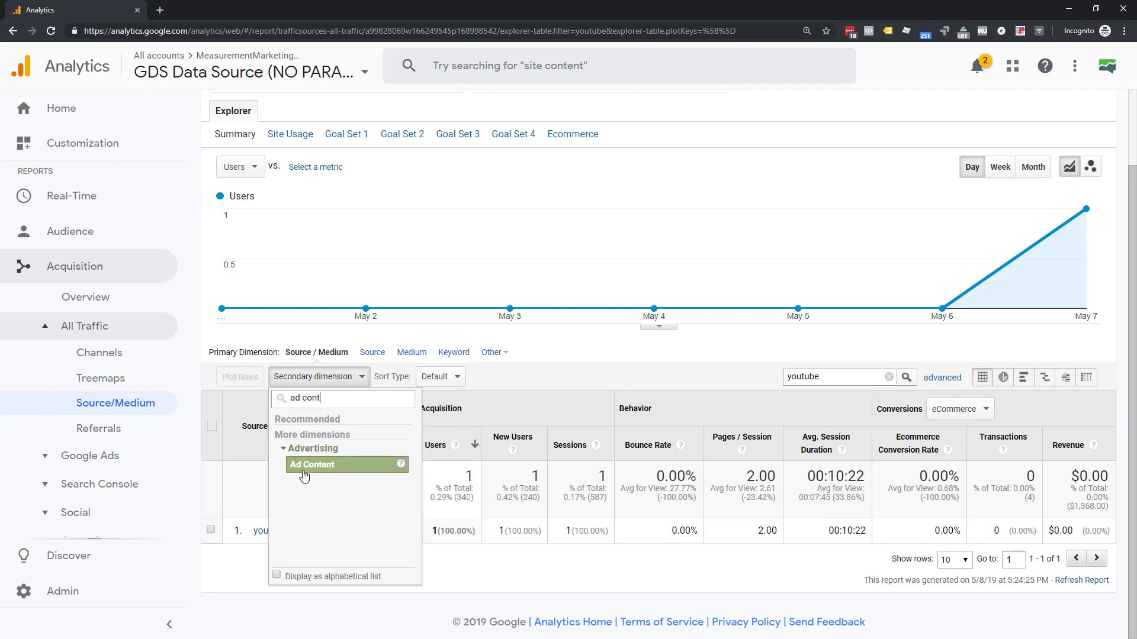
{"action": "left_click", "coordinate": [300, 465]}
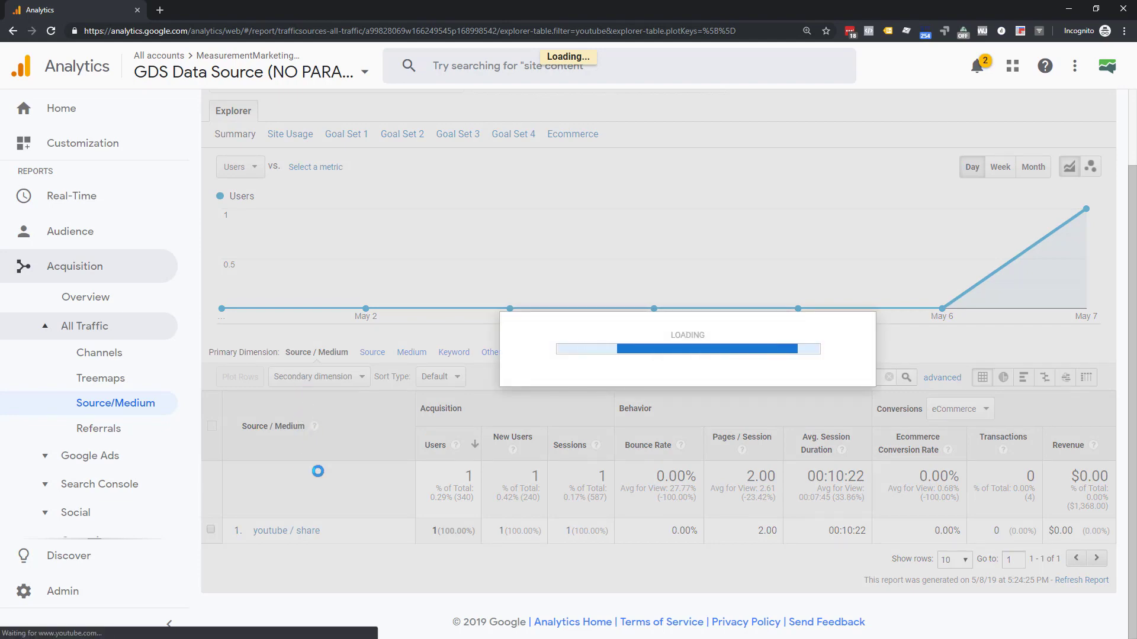
{"action": "scroll", "coordinate": [444, 551], "scroll_direction": "down", "scroll_amount": 2}
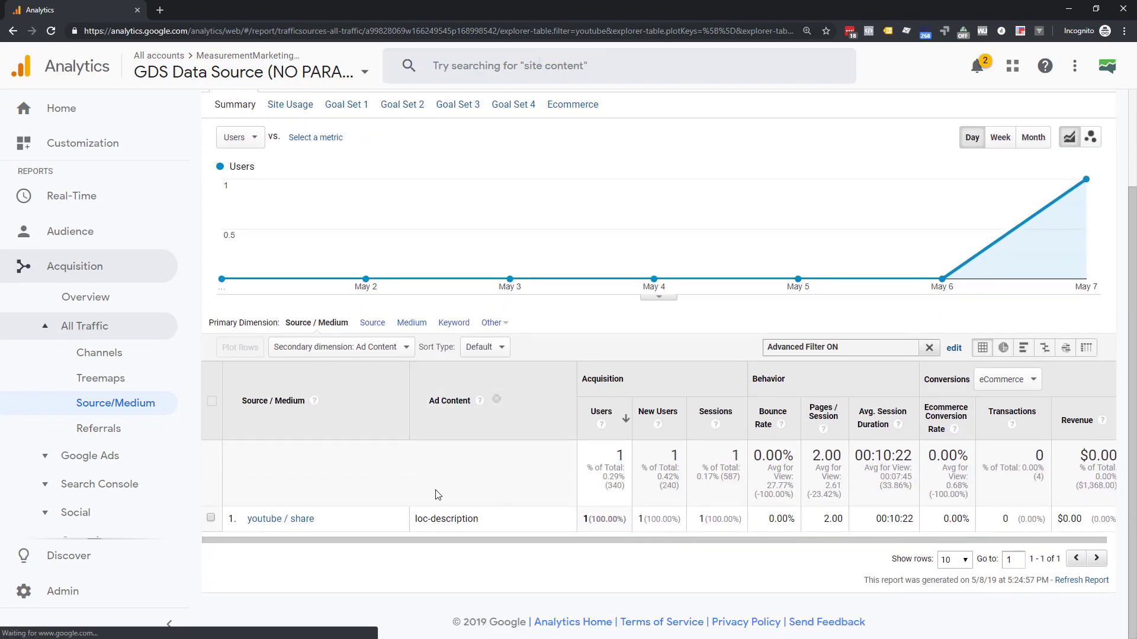
{"action": "triple_click", "coordinate": [441, 520]}
Change the secondary dimension to Keyword and inspect its value for the youtube / share row
{"action": "left_click", "coordinate": [340, 347]}
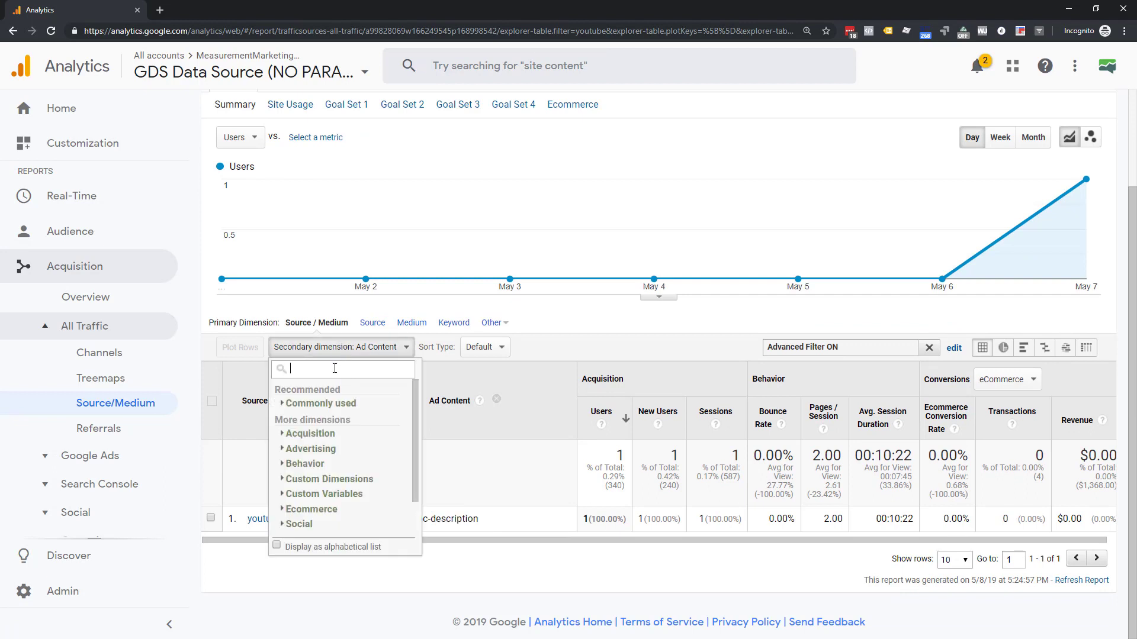
{"action": "type", "text": "key"}
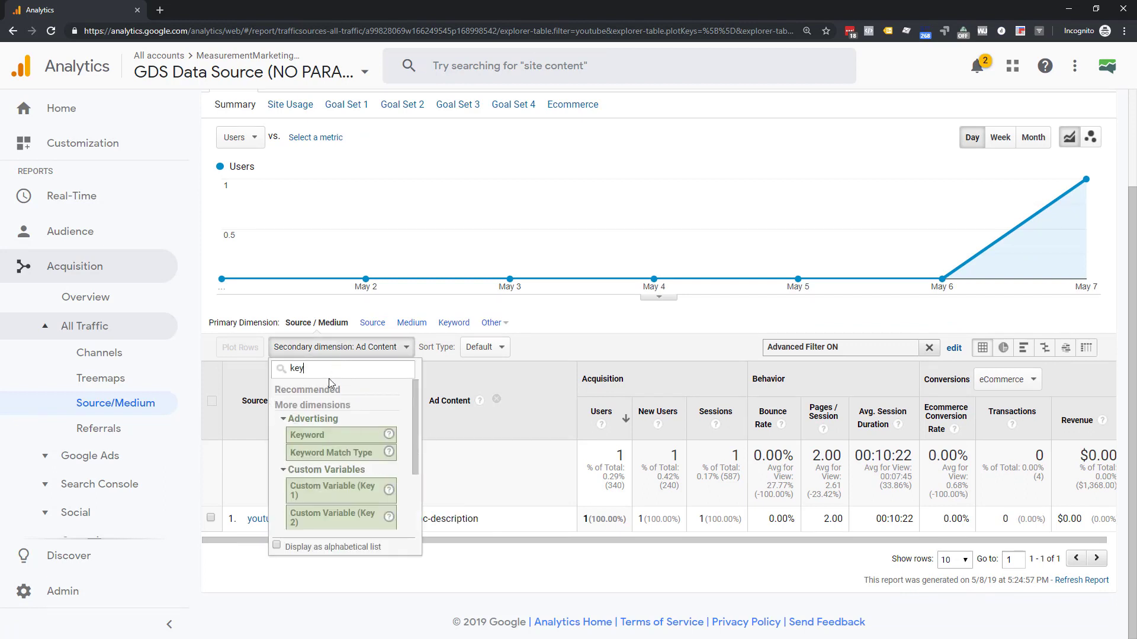
{"action": "left_click", "coordinate": [327, 436]}
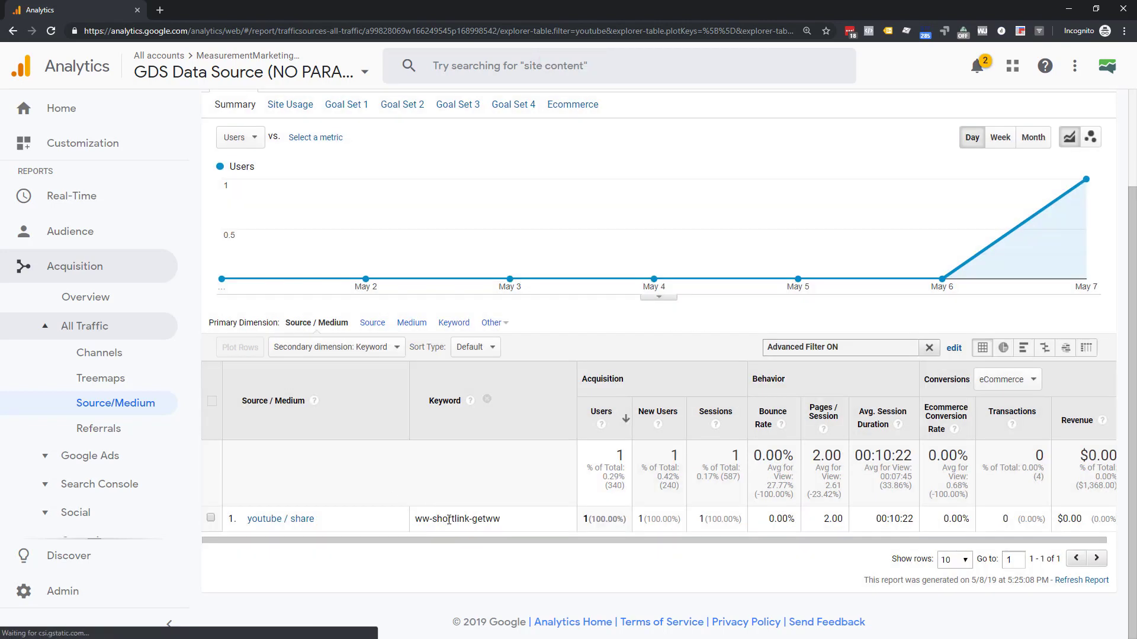
{"action": "left_click_drag", "start_coordinate": [472, 519], "coordinate": [519, 521]}
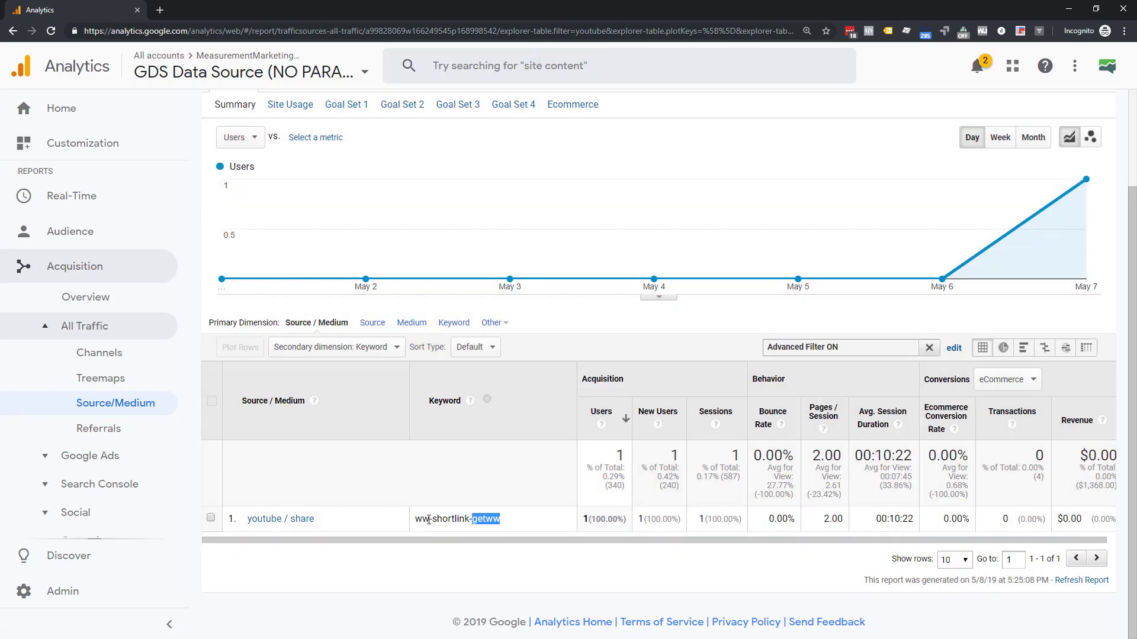
{"action": "left_click_drag", "start_coordinate": [428, 521], "coordinate": [415, 521]}
Change the secondary dimension to Landing Page and highlight the page address in the youtube / share row
{"action": "left_click", "coordinate": [362, 350]}
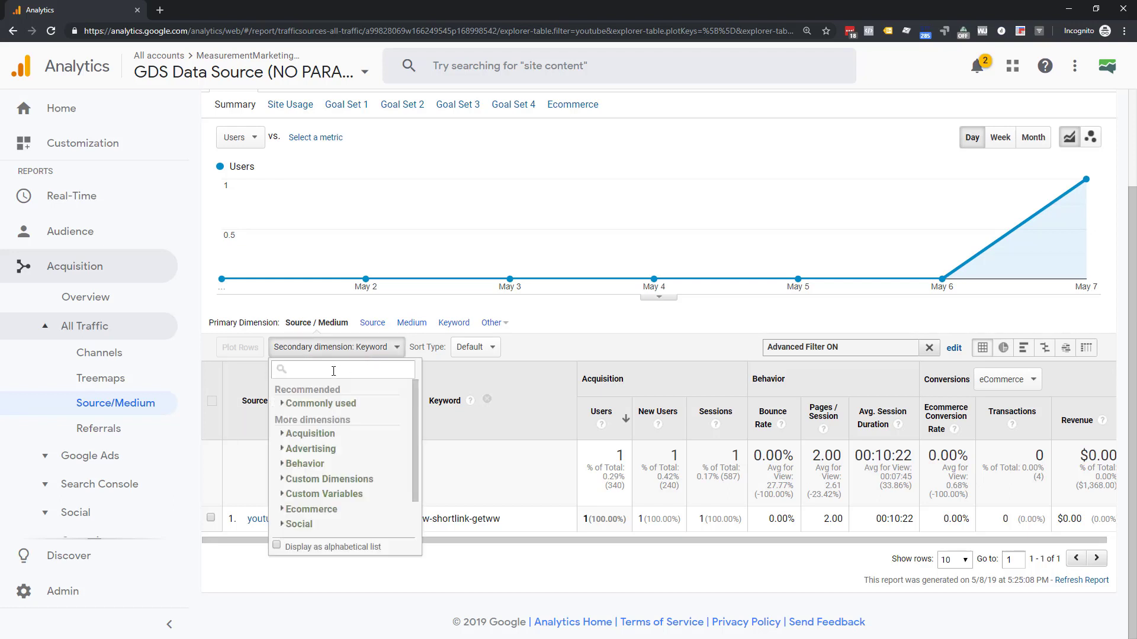
{"action": "type", "text": "landin"}
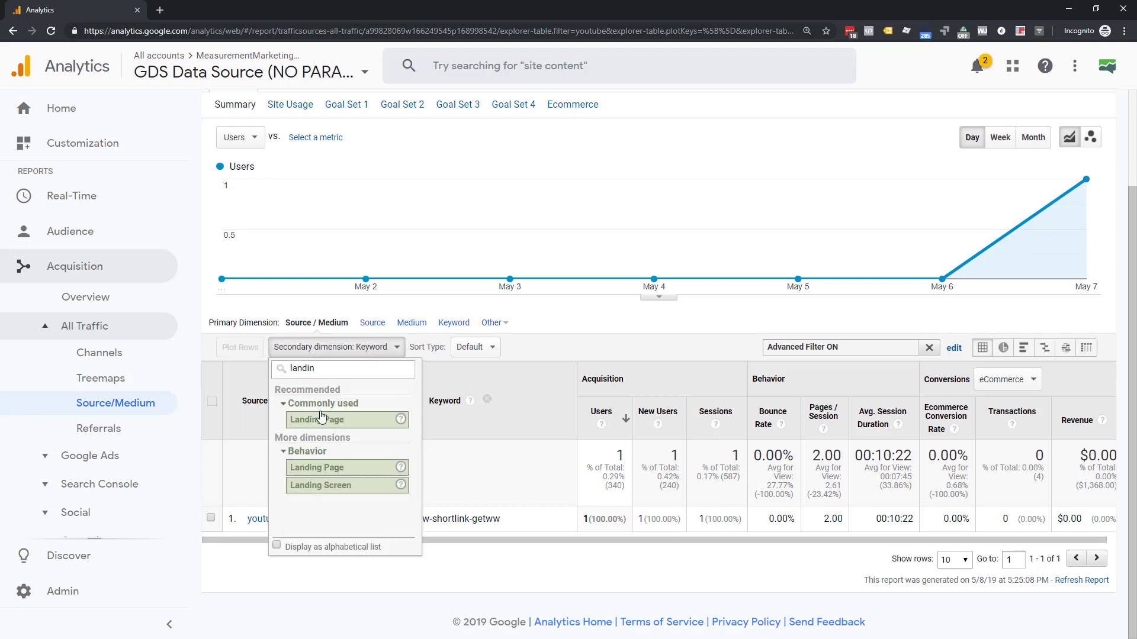
{"action": "left_click", "coordinate": [321, 418]}
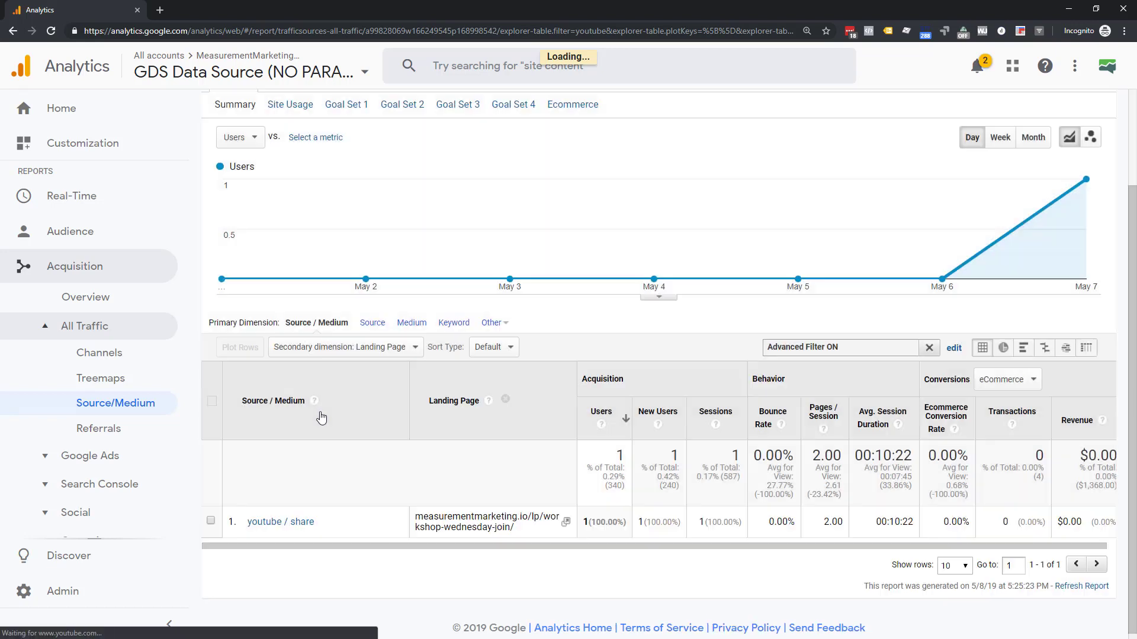
{"action": "left_click_drag", "start_coordinate": [416, 518], "coordinate": [529, 532]}
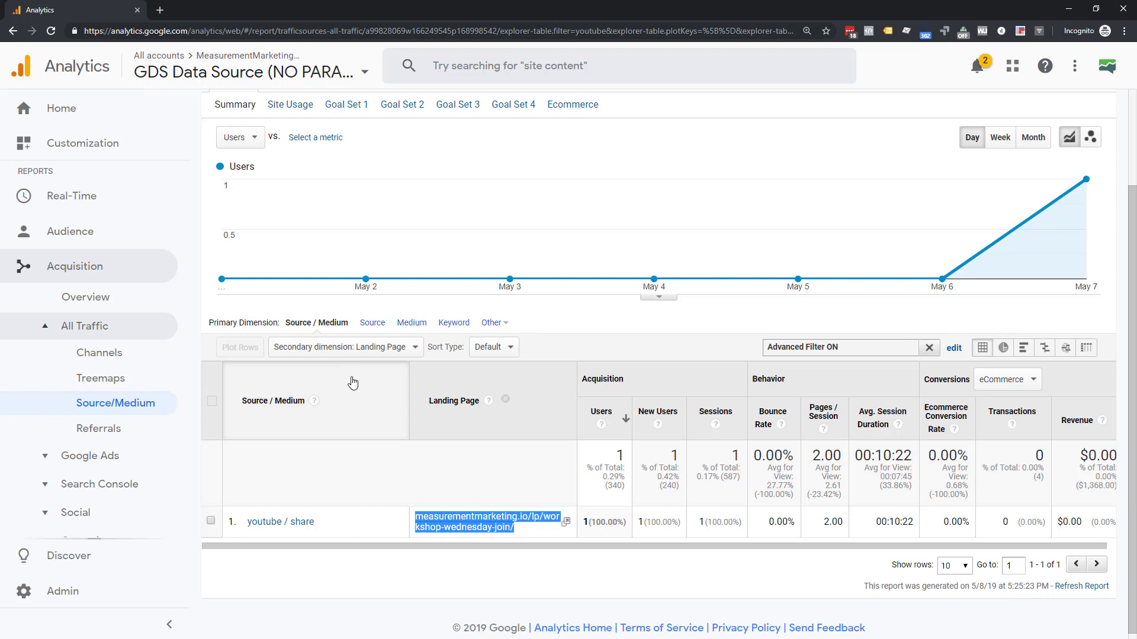
{"action": "scroll", "coordinate": [354, 388], "scroll_direction": "up", "scroll_amount": 2}
{"action": "scroll", "coordinate": [353, 388], "scroll_direction": "down", "scroll_amount": 2}
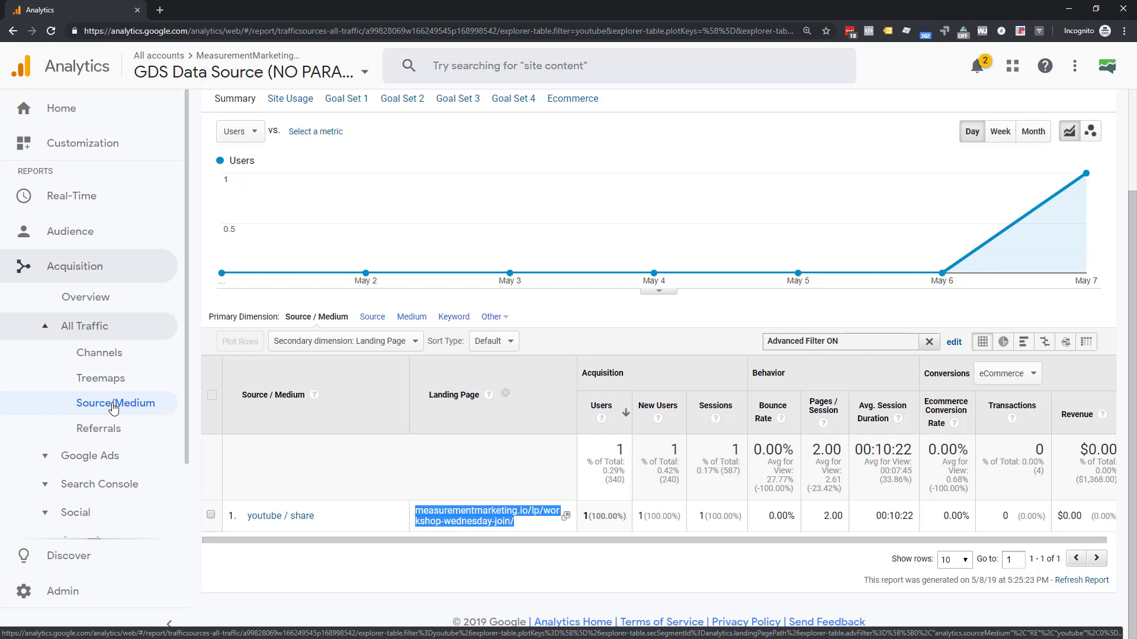
{"action": "scroll", "coordinate": [487, 375], "scroll_direction": "up", "scroll_amount": 1}
{"action": "scroll", "coordinate": [250, 530], "scroll_direction": "down", "scroll_amount": 1}
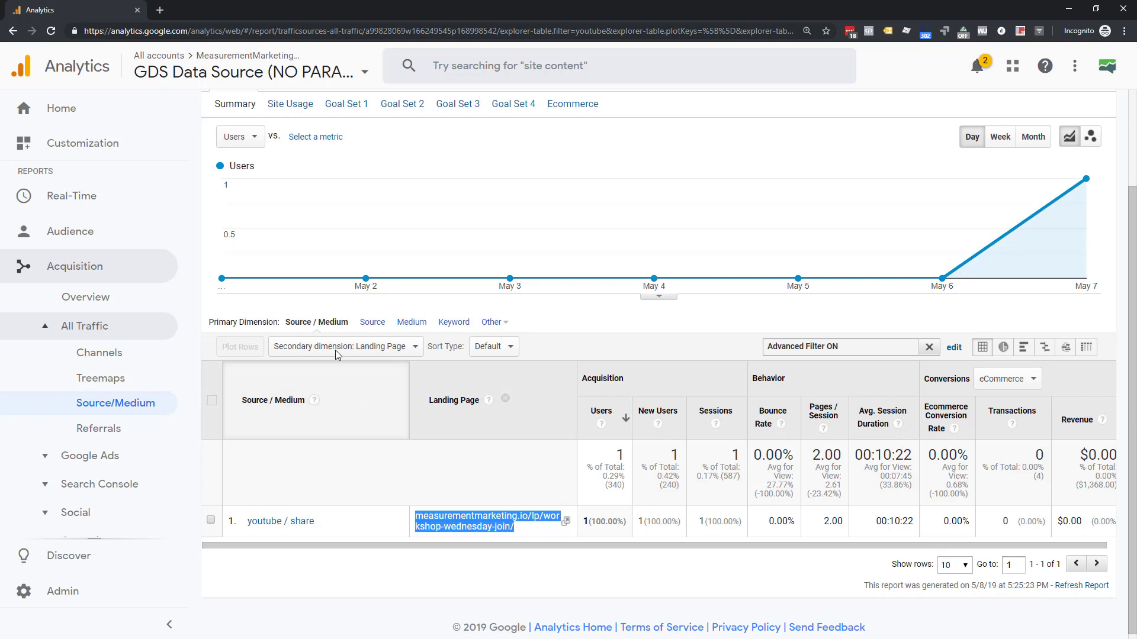
{"action": "mouse_move", "coordinate": [323, 278]}
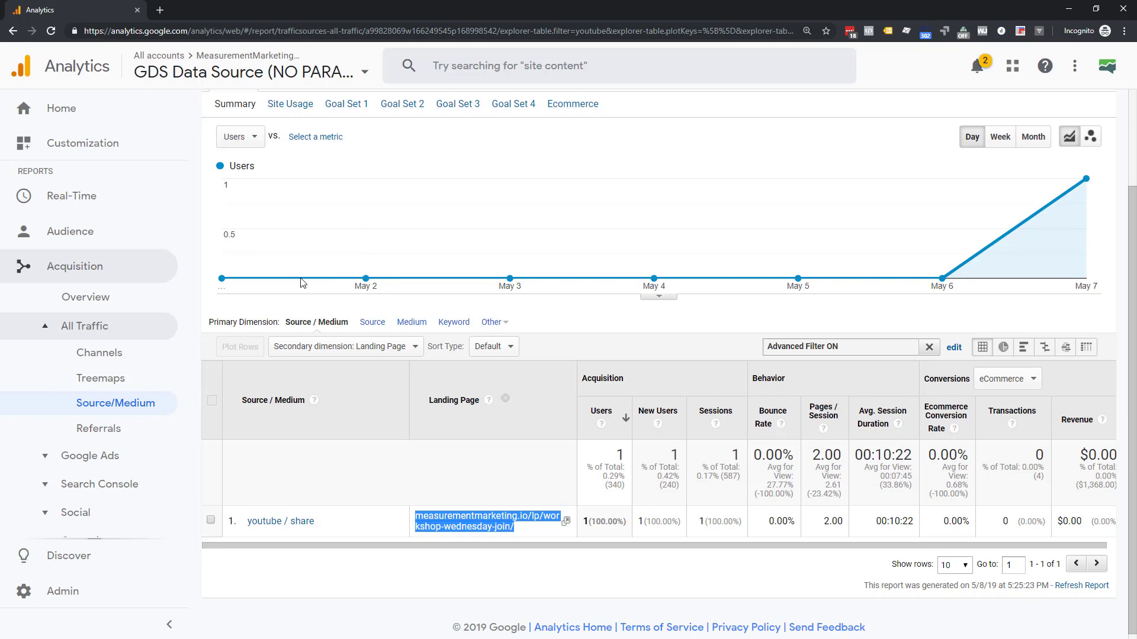
{"action": "scroll", "coordinate": [302, 282], "scroll_direction": "up", "scroll_amount": 2}
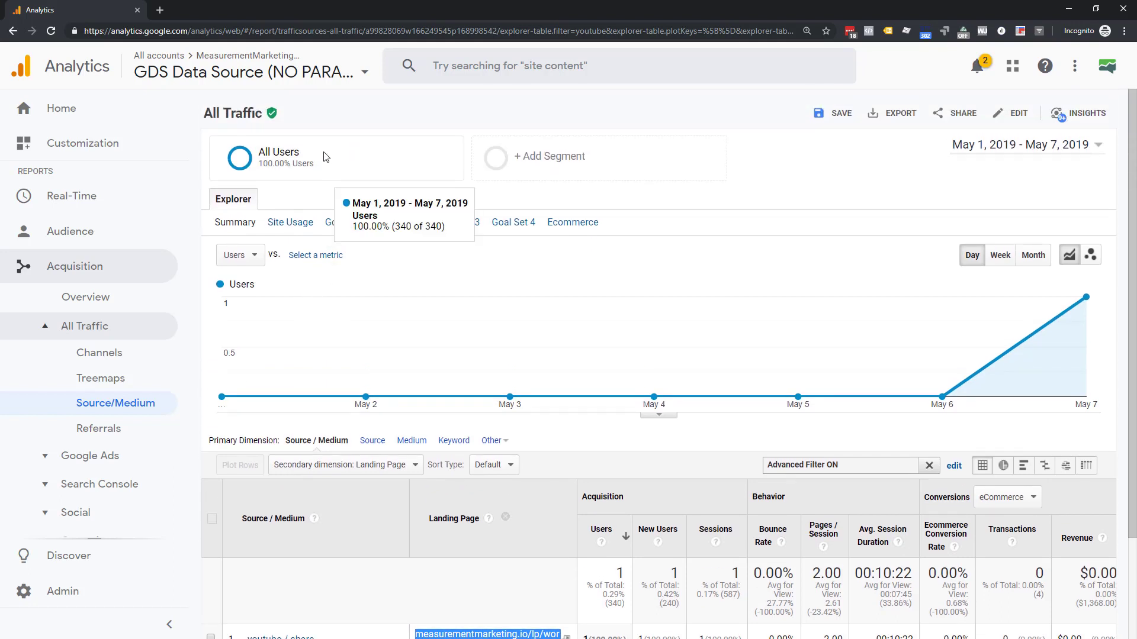
{"action": "mouse_move", "coordinate": [355, 175]}
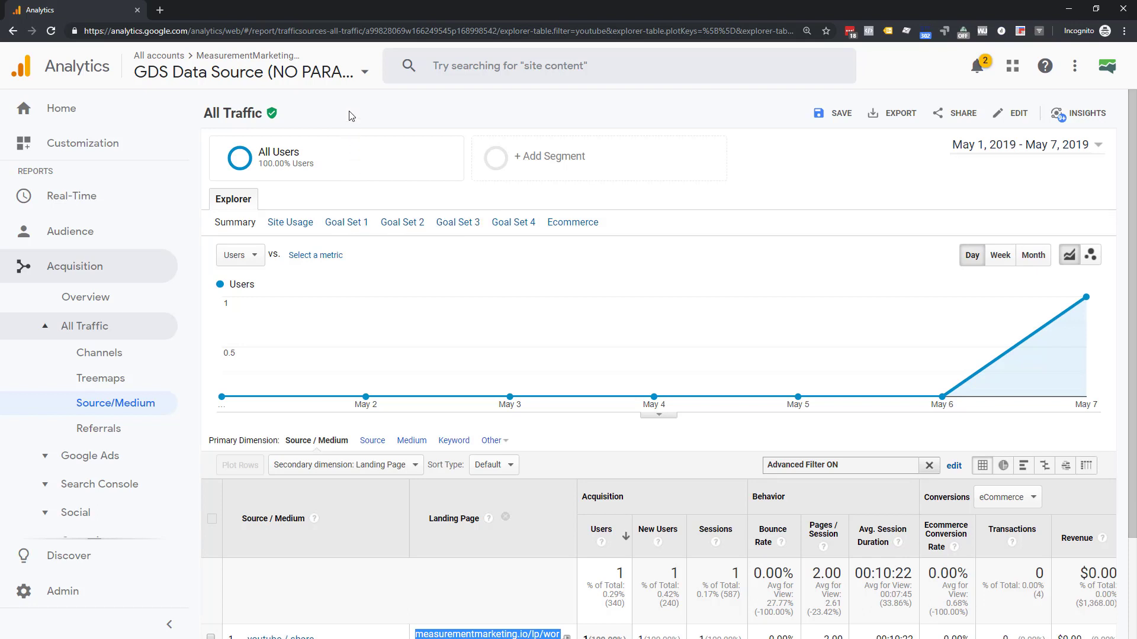
{"action": "scroll", "coordinate": [350, 171], "scroll_direction": "down", "scroll_amount": 2}
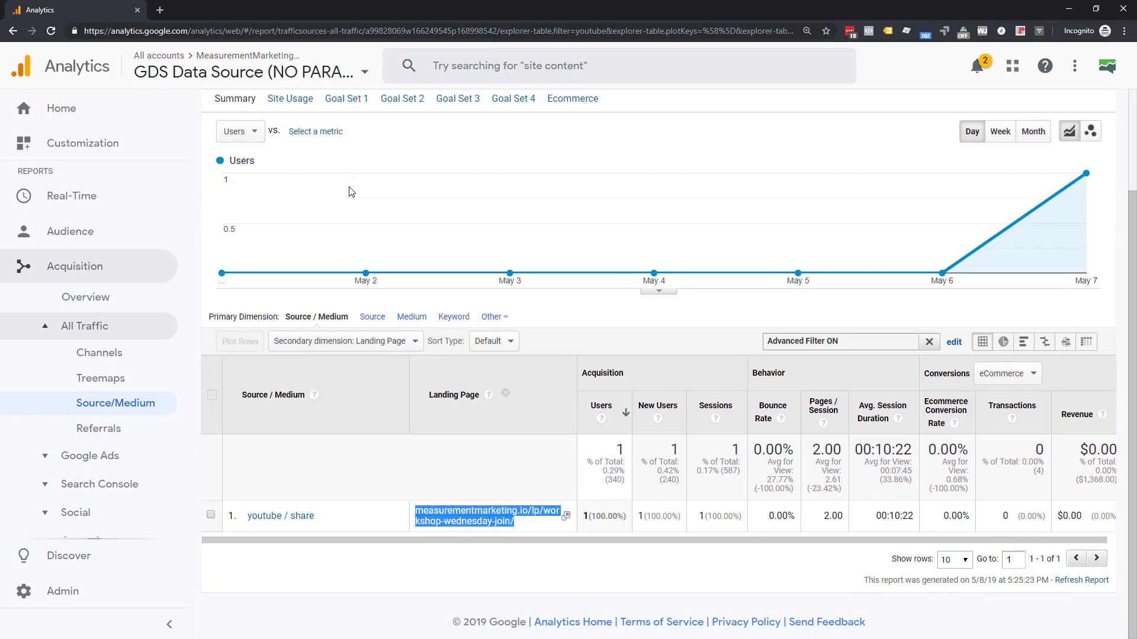
Switch the table's Conversions columns to All Goals
{"action": "left_click", "coordinate": [363, 472]}
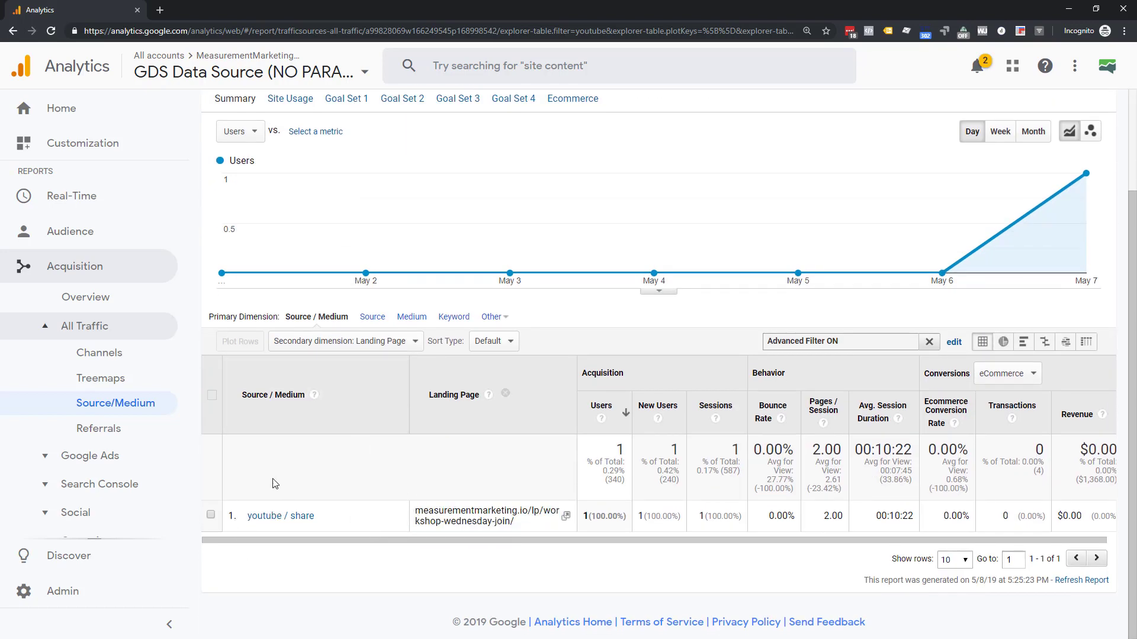
{"action": "left_click", "coordinate": [1006, 373]}
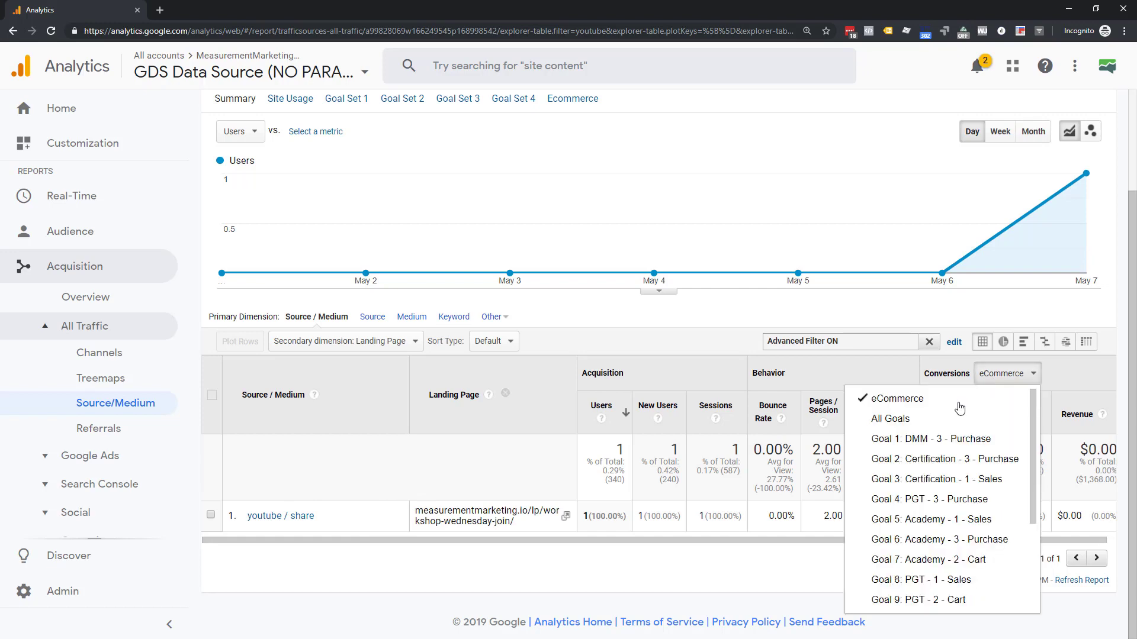
{"action": "left_click", "coordinate": [882, 396]}
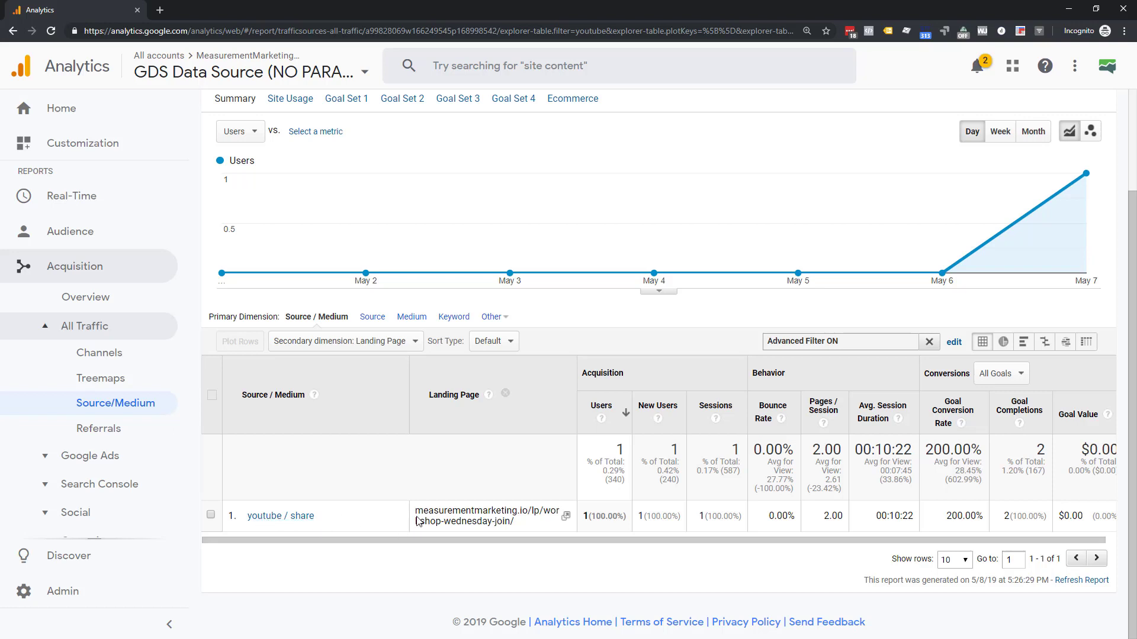
Examine the landing page in the youtube / share row and the individual goals available for the Conversions columns
{"action": "left_click_drag", "start_coordinate": [417, 511], "coordinate": [523, 526]}
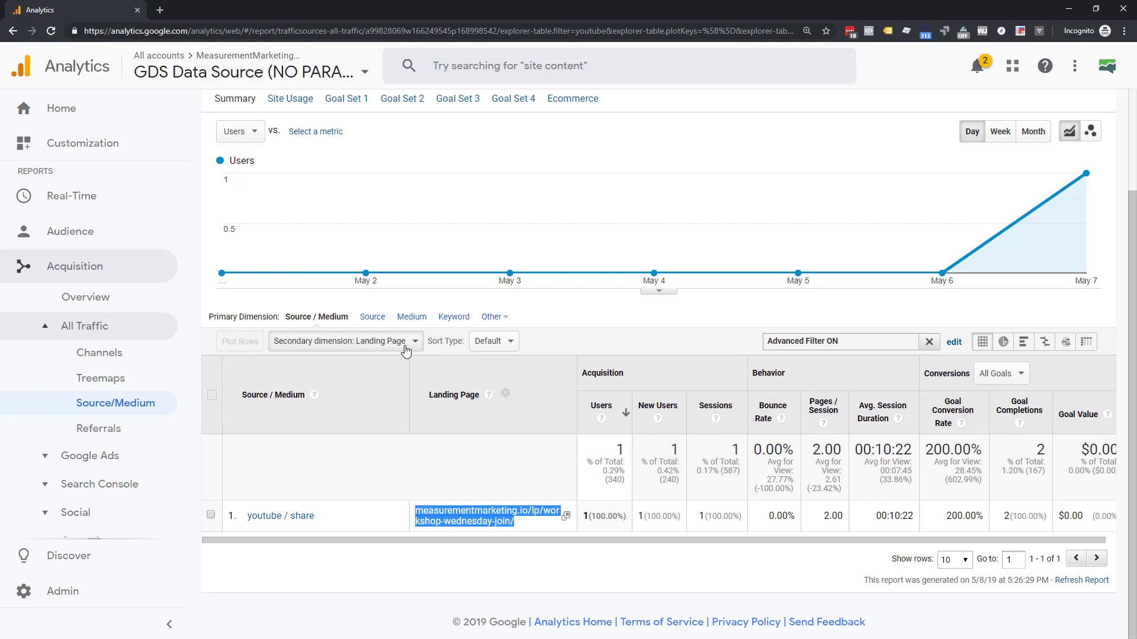
{"action": "left_click", "coordinate": [999, 380]}
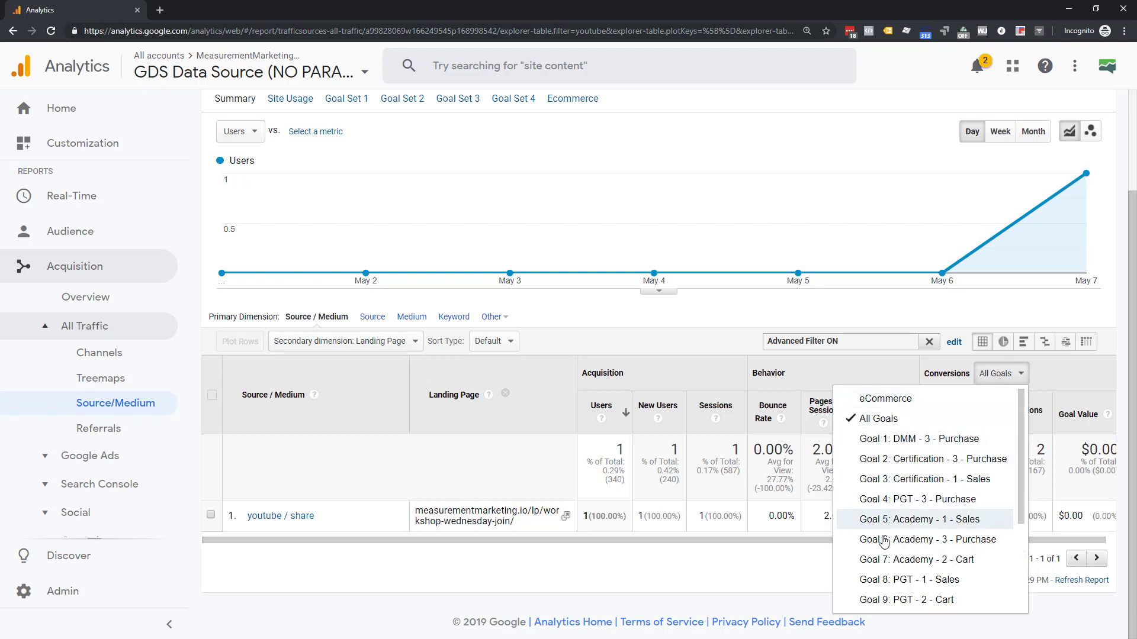
{"action": "left_click", "coordinate": [776, 587]}
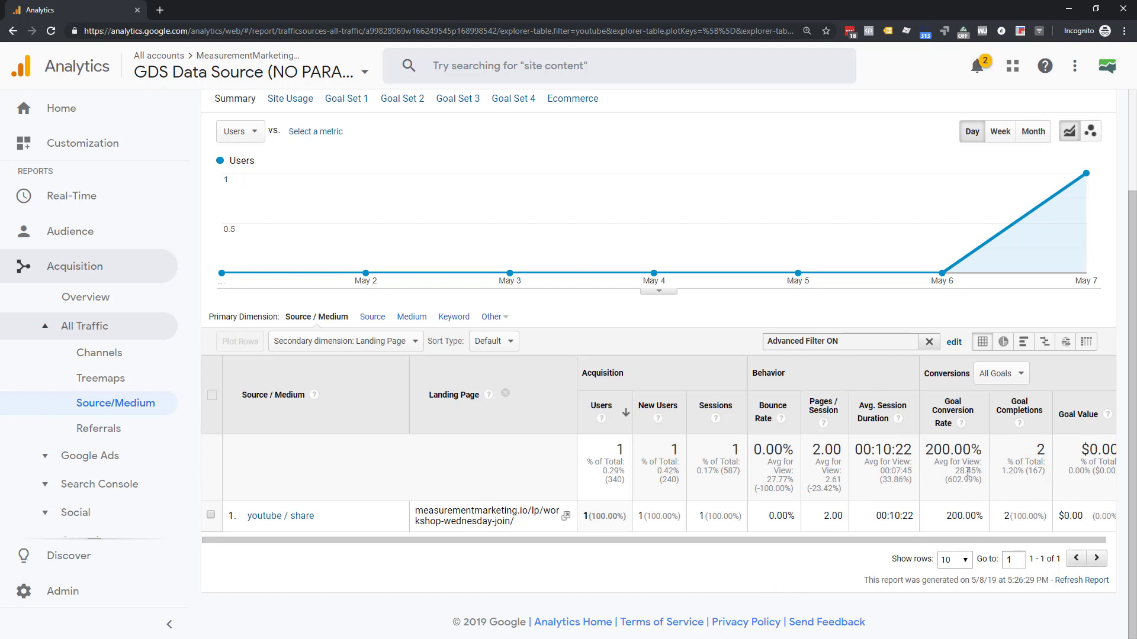
{"action": "scroll", "coordinate": [400, 240], "scroll_direction": "up", "scroll_amount": 1}
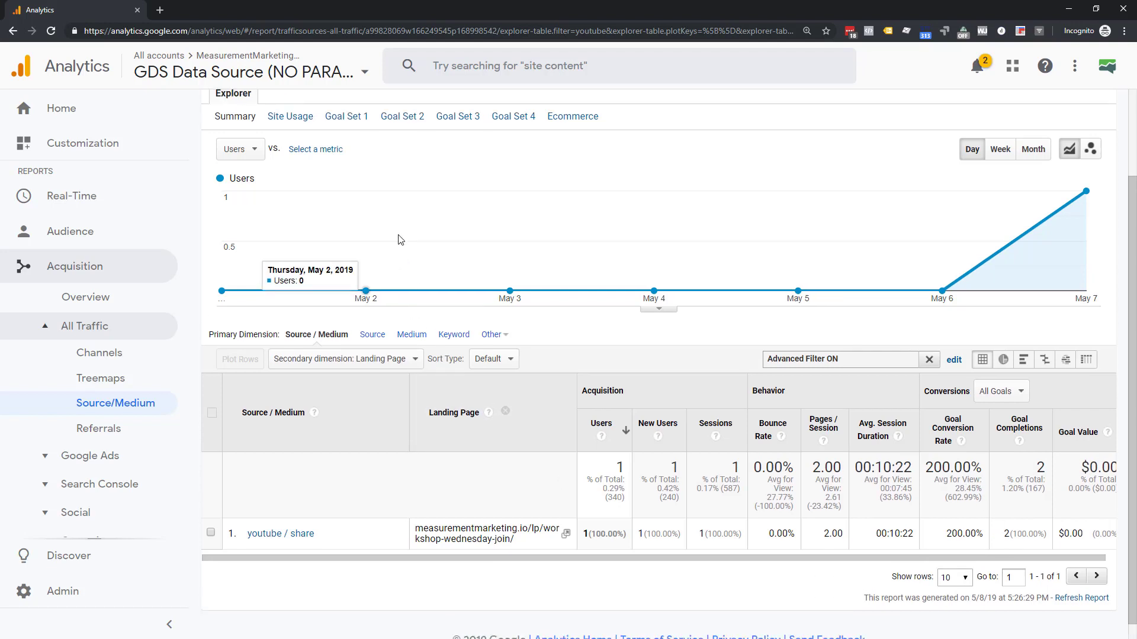
{"action": "scroll", "coordinate": [400, 240], "scroll_direction": "up", "scroll_amount": 2}
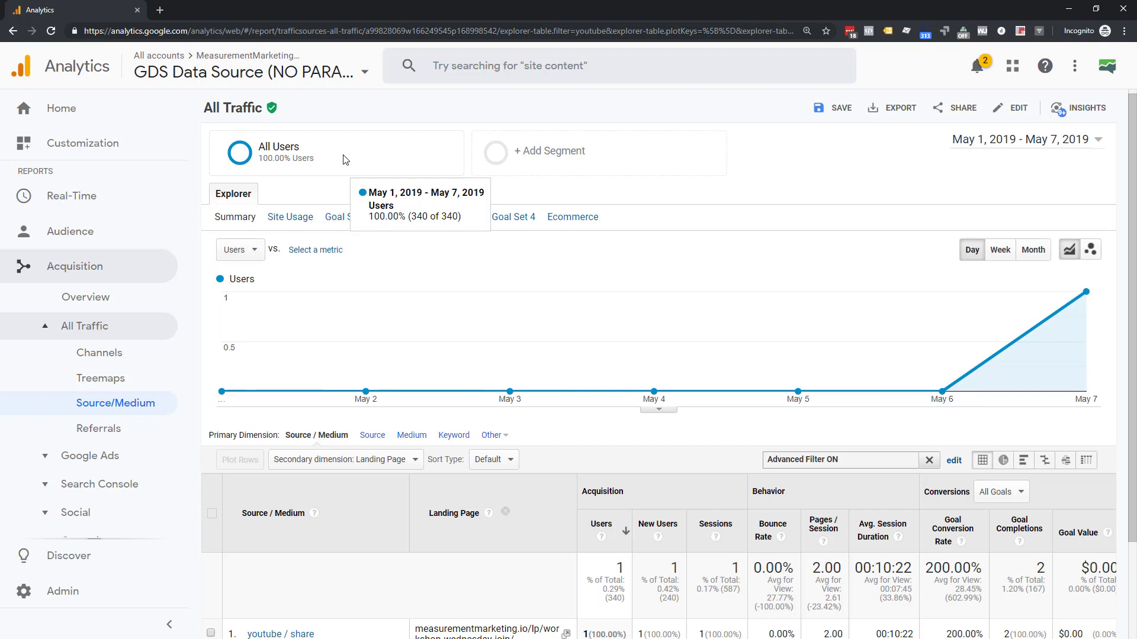
{"action": "scroll", "coordinate": [437, 507], "scroll_direction": "down", "scroll_amount": 2}
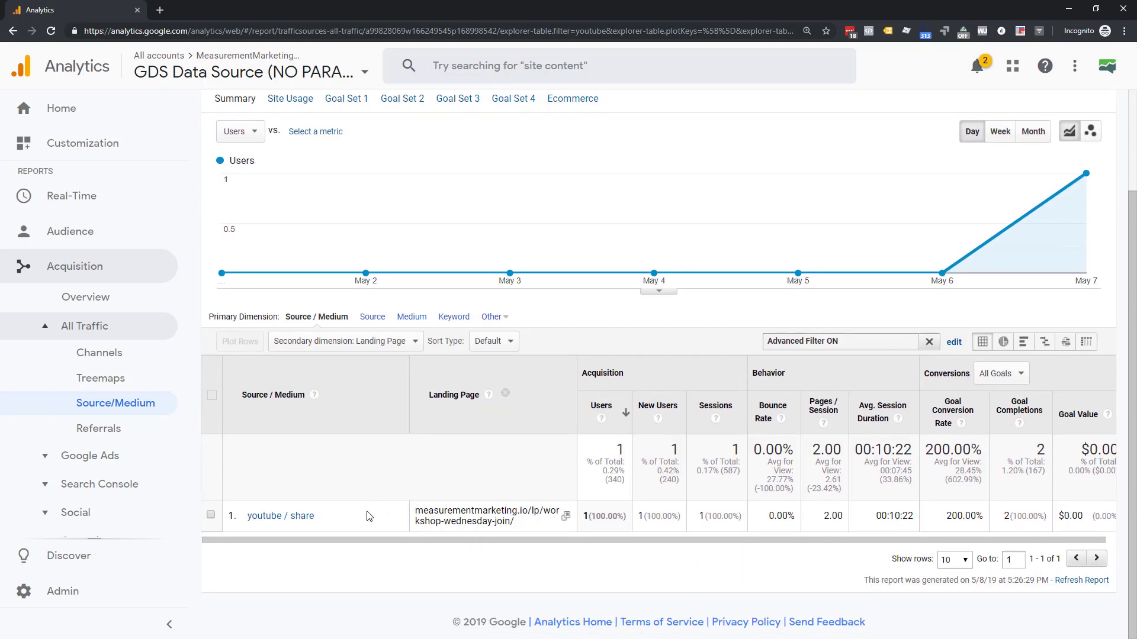